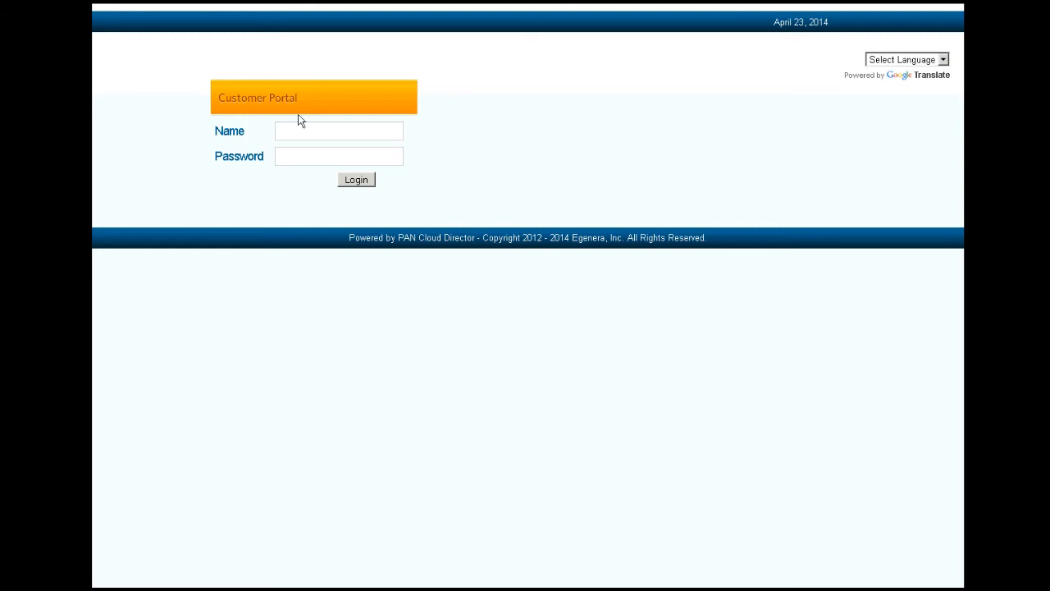
# Step: Log in to the Customer Portal with the partner account's user name and password
pyautogui.click(294, 138)
pyautogui.write('demo')
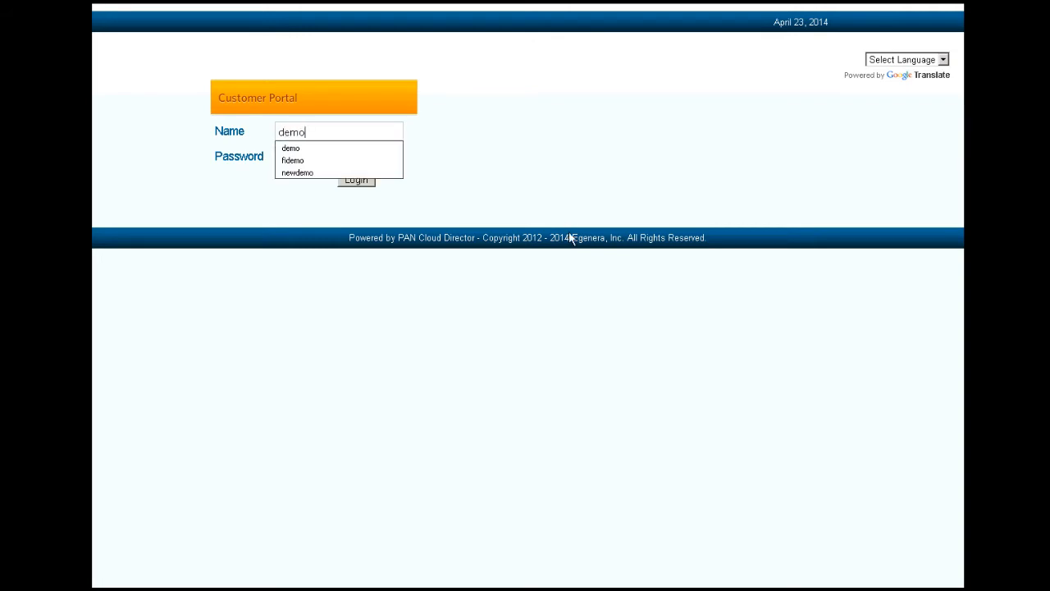
pyautogui.press('Tab')
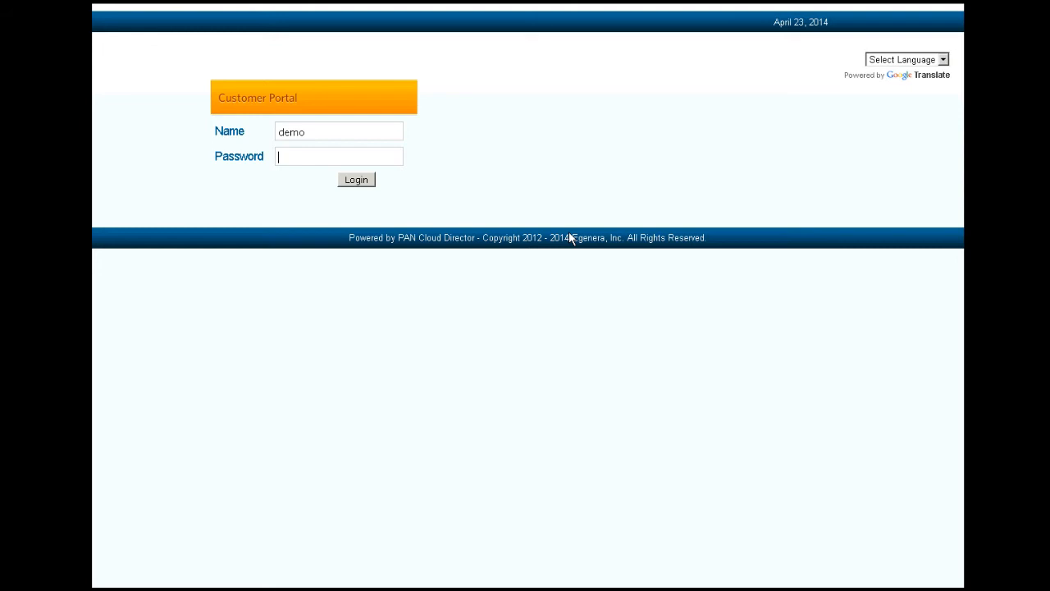
pyautogui.write('demo123')
pyautogui.press('Return')
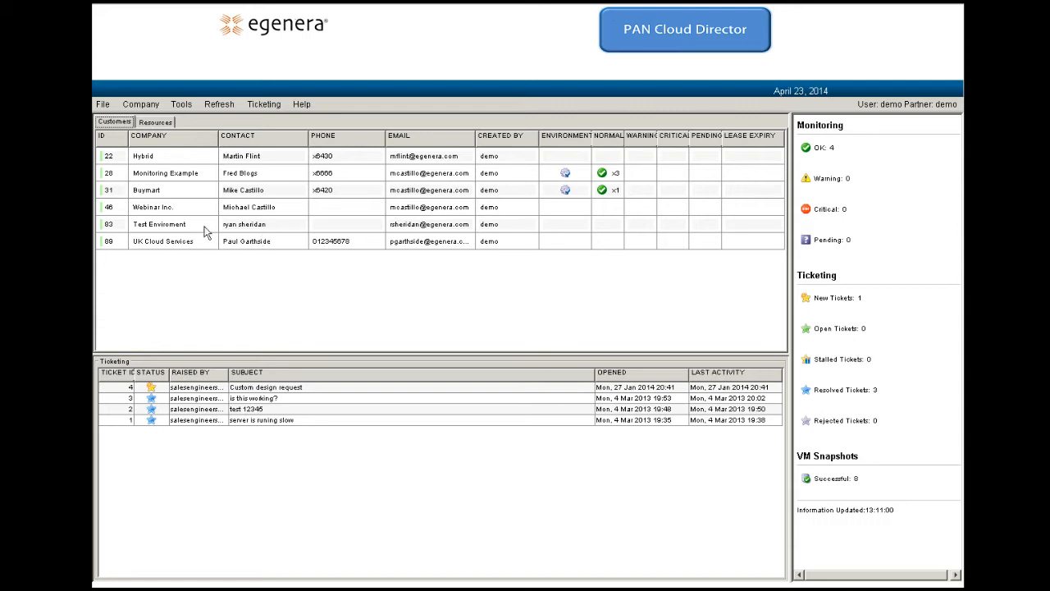
# Step: Start a new customer named ABCD Company and enter the contact e-mail and its confirmation
pyautogui.click(150, 110)
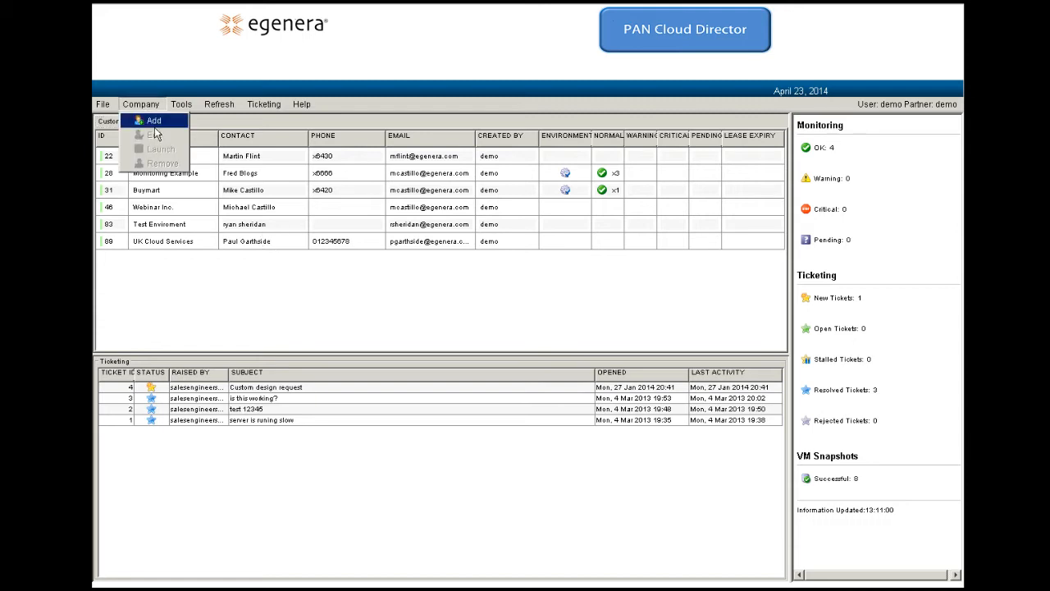
pyautogui.click(154, 120)
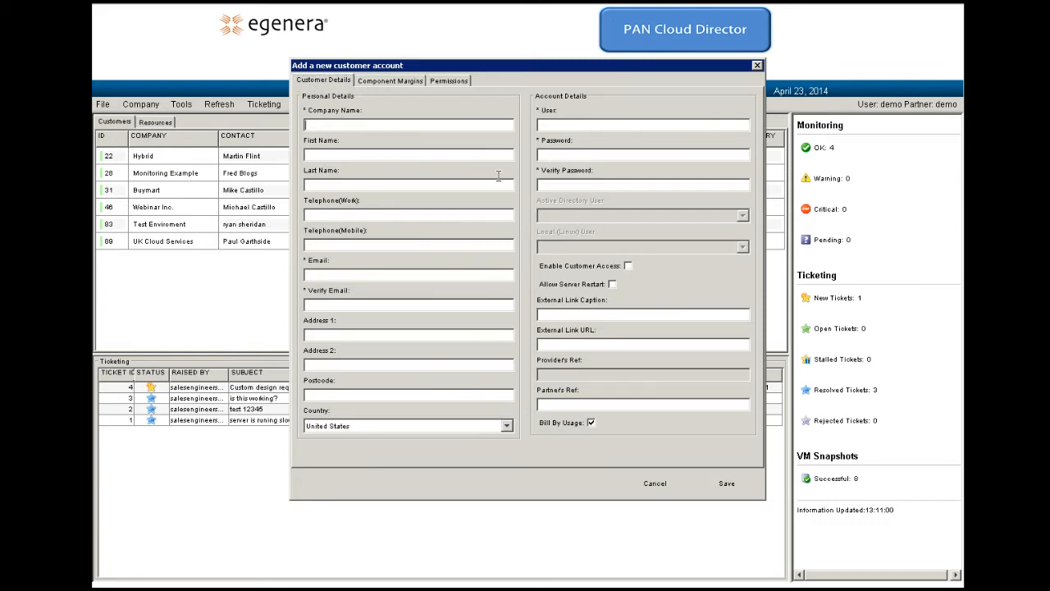
pyautogui.write('ABCD ')
pyautogui.write('Company')
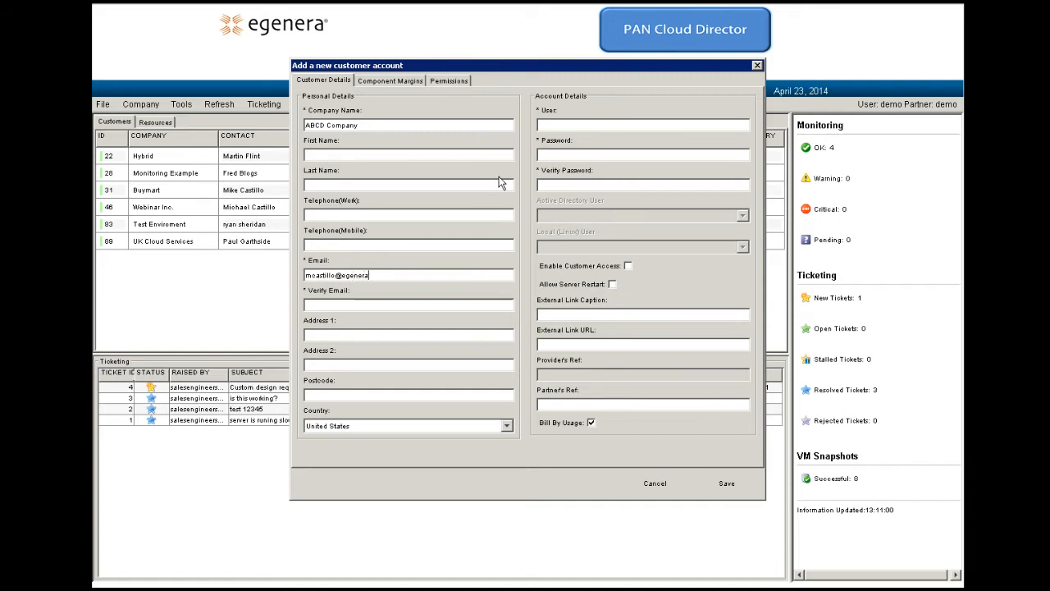
pyautogui.press('Tab')
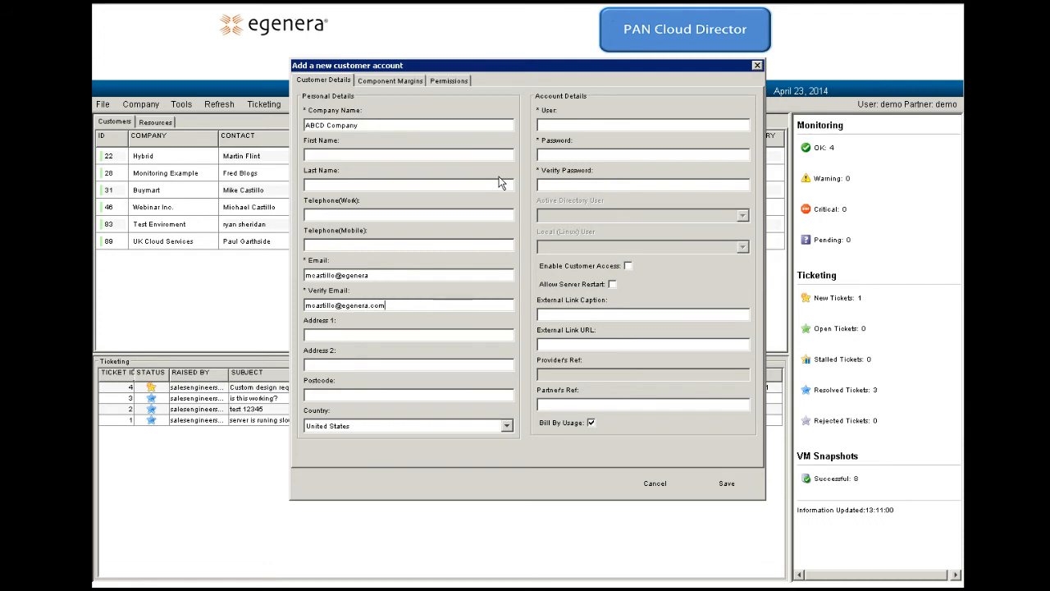
# Step: Set the customer's login name and password, and allow server restart
pyautogui.click(563, 127)
pyautogui.write('abcd')
pyautogui.click(560, 155)
pyautogui.write('*******')
pyautogui.press('Tab')
pyautogui.write('*******')
pyautogui.click(612, 284)
# Step: Save ABCD Company as a customer and decline starting the environment designer
pyautogui.click(735, 487)
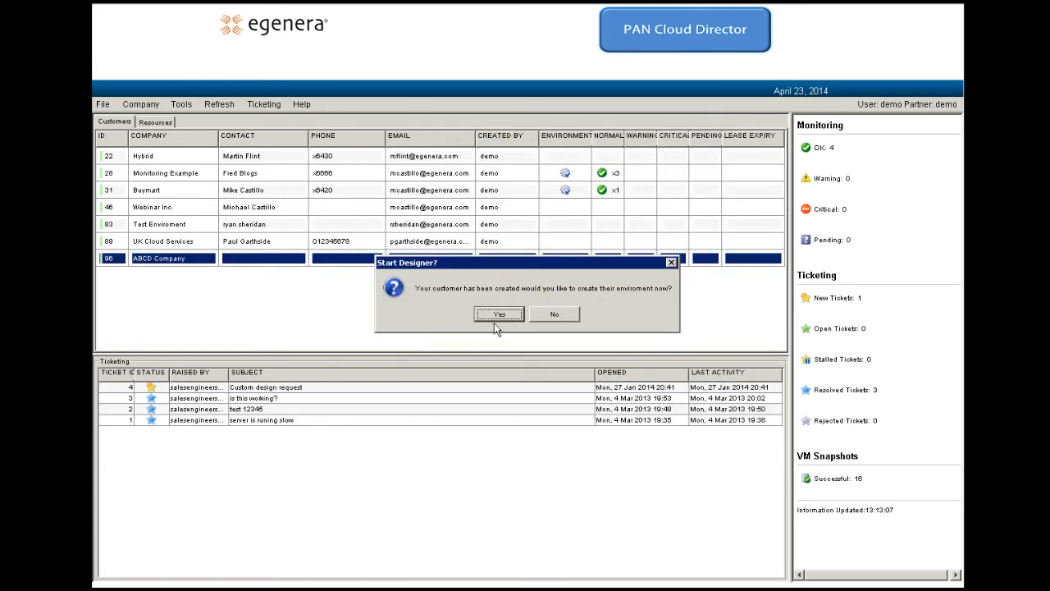
pyautogui.click(555, 315)
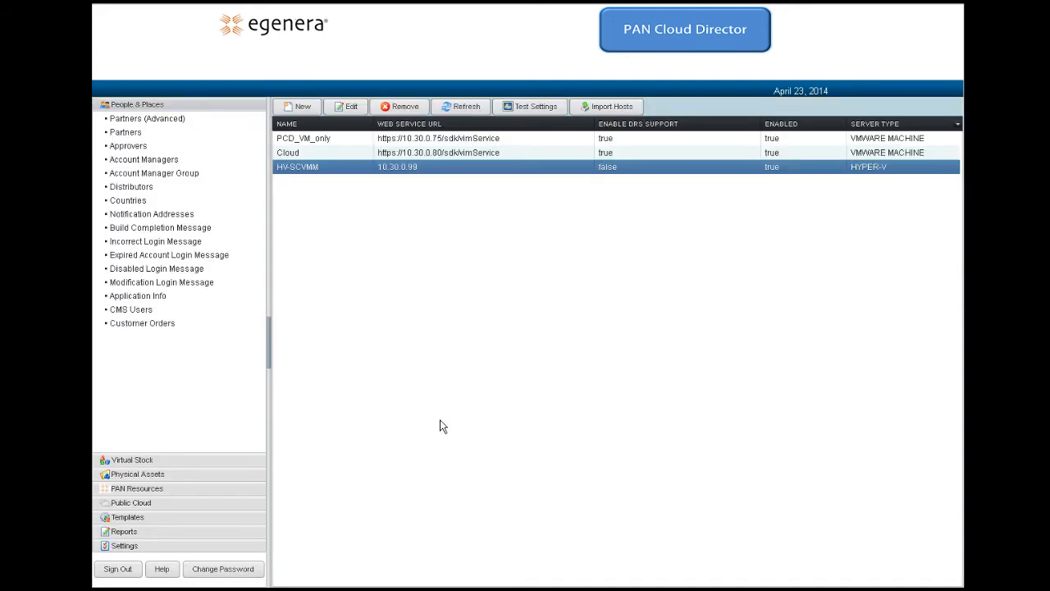
# Step: Edit Application Settings, keep Fixed Billing Monthly Hours at 720, and cancel without saving
pyautogui.click(128, 547)
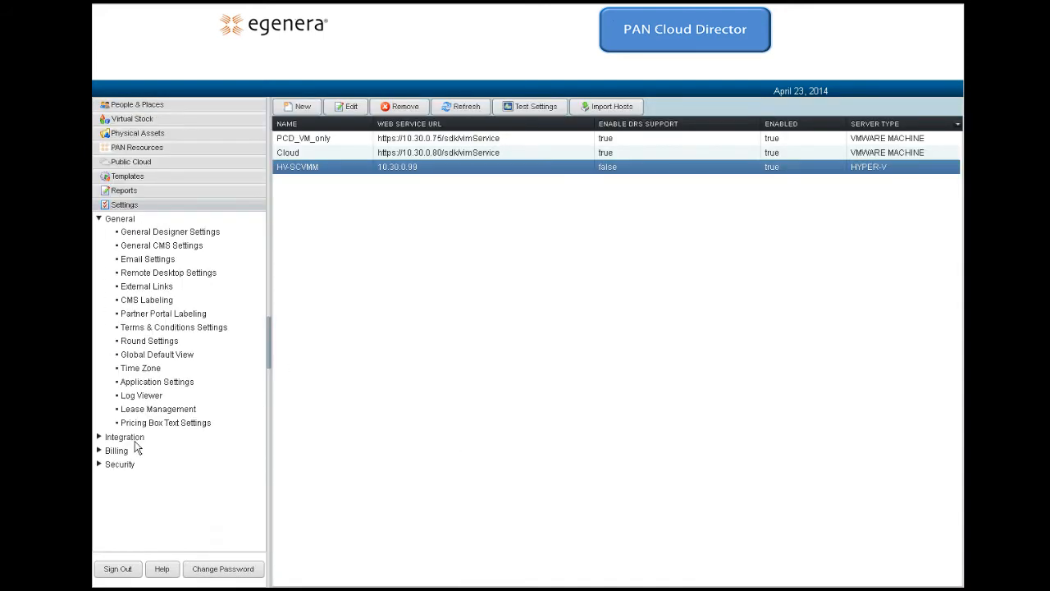
pyautogui.click(169, 388)
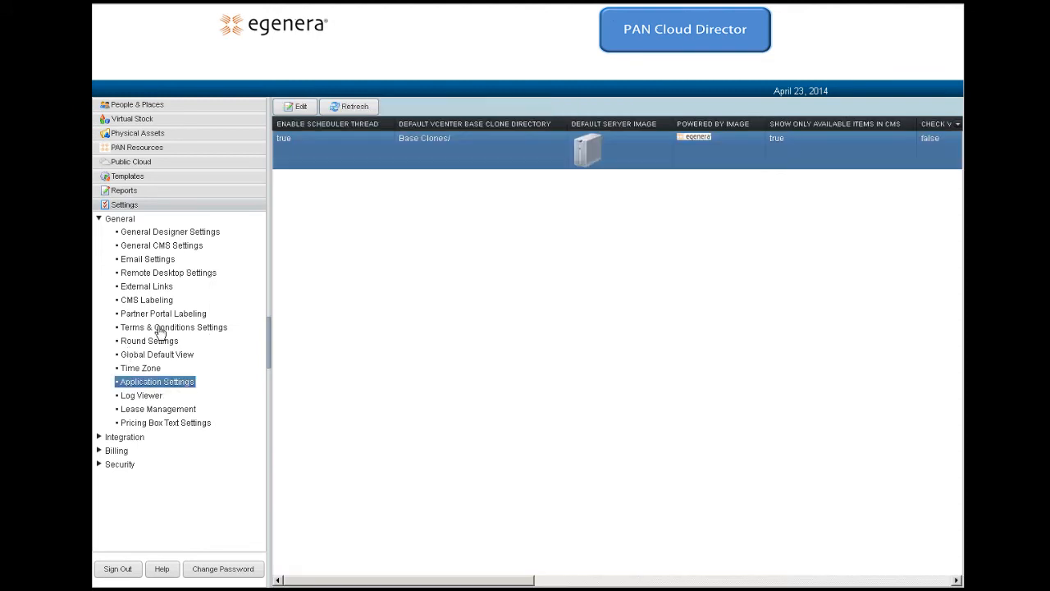
pyautogui.click(299, 108)
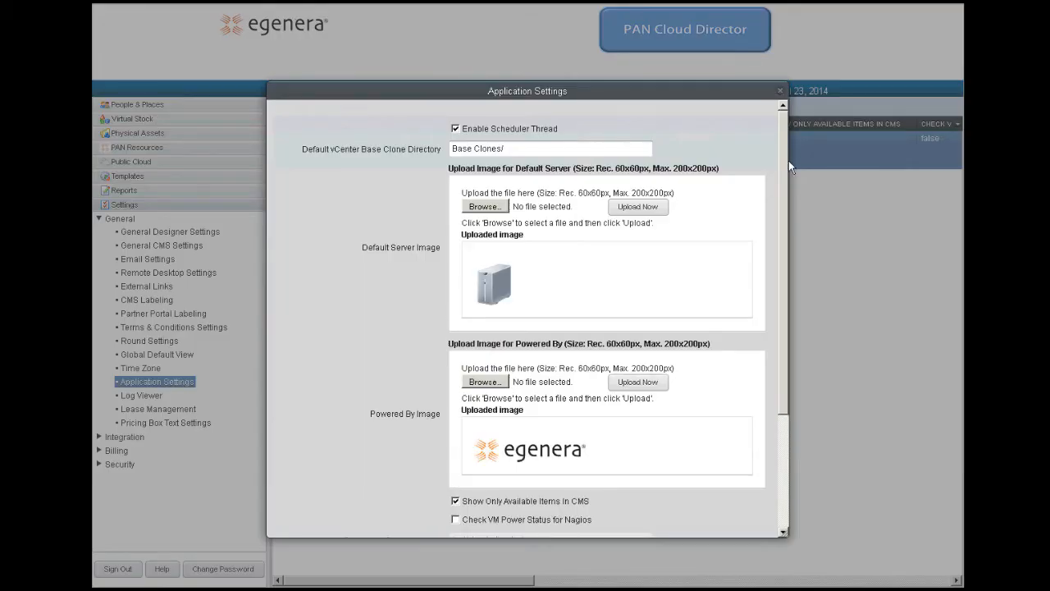
pyautogui.moveTo(789, 160); pyautogui.dragTo(793, 263)
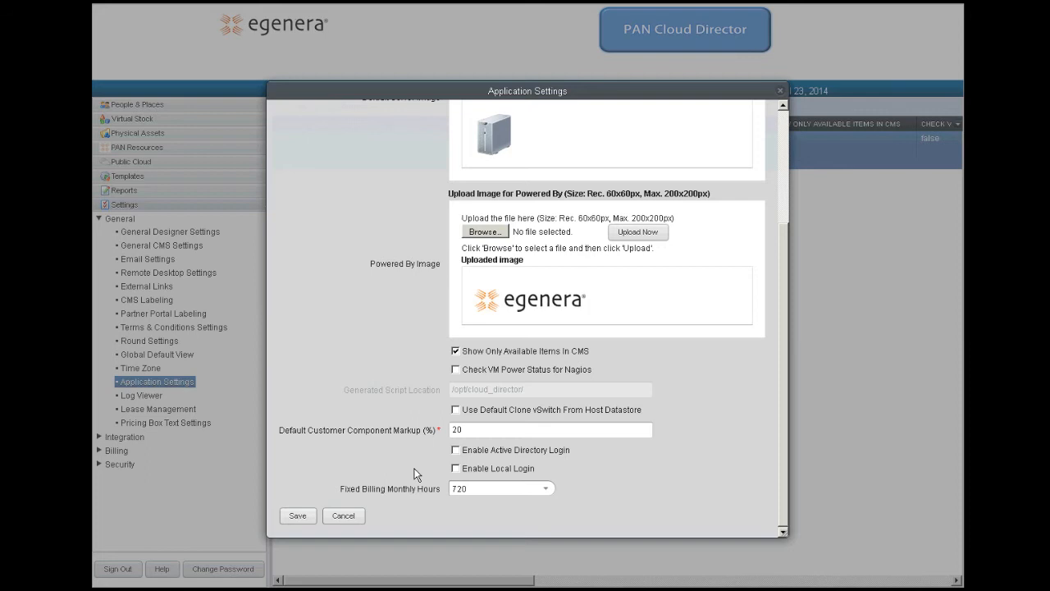
pyautogui.click(548, 491)
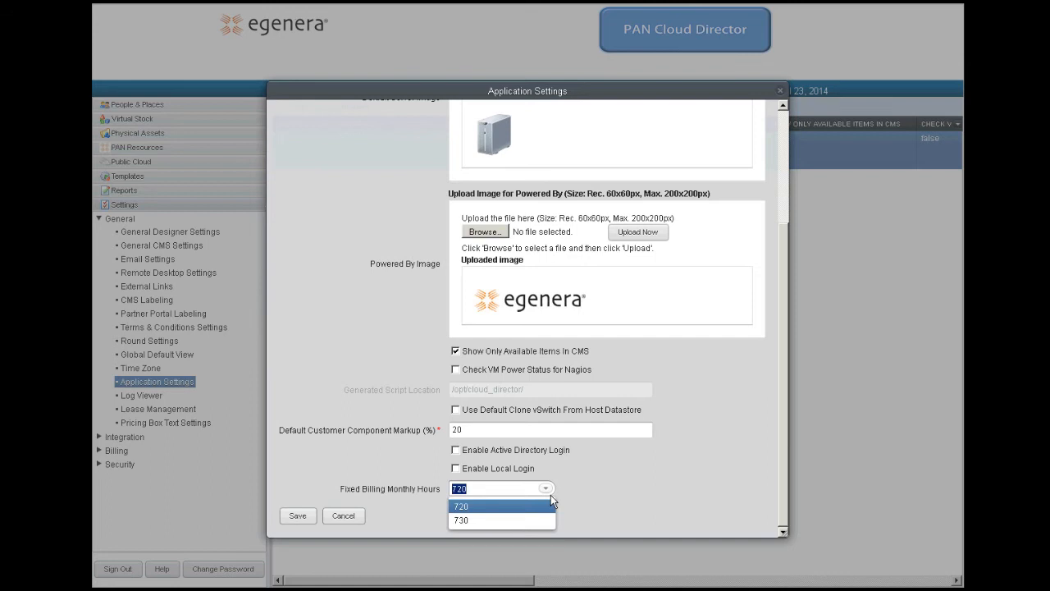
pyautogui.click(421, 458)
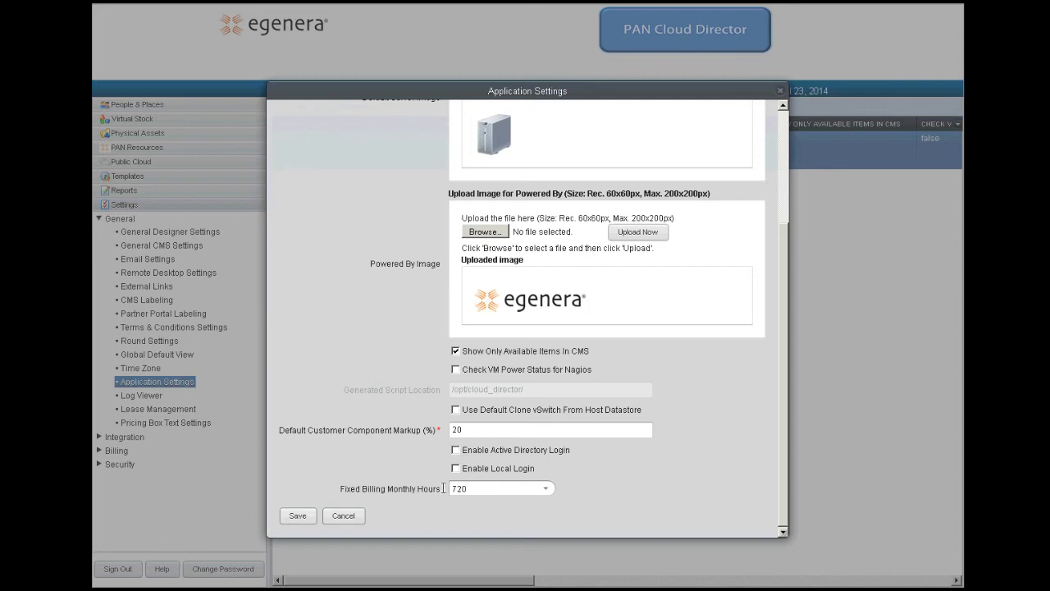
pyautogui.click(343, 519)
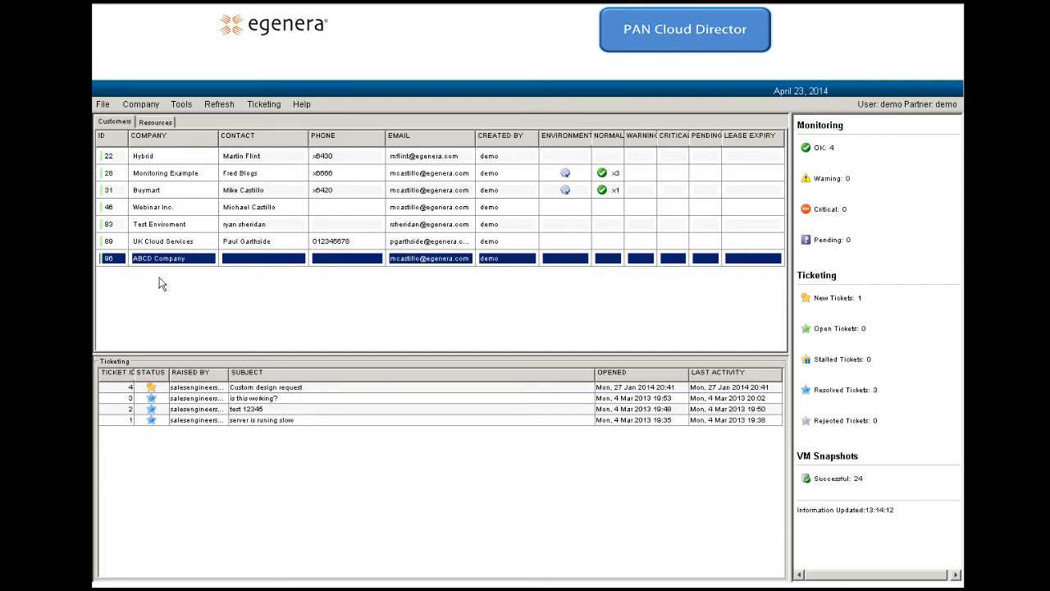
# Step: Go to Tools > Manage Users and start adding a new user
pyautogui.click(181, 105)
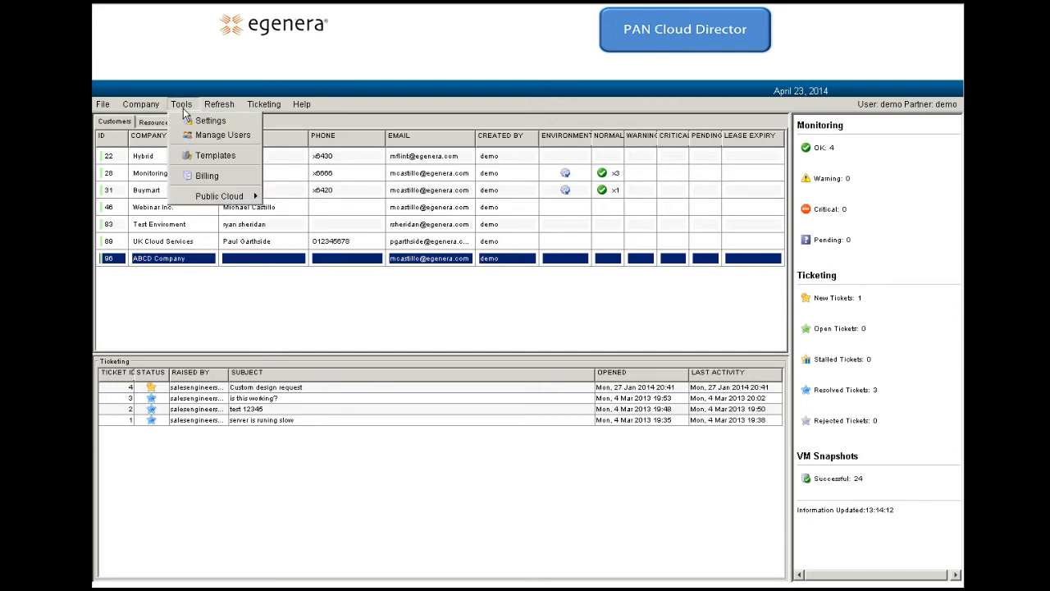
pyautogui.click(222, 136)
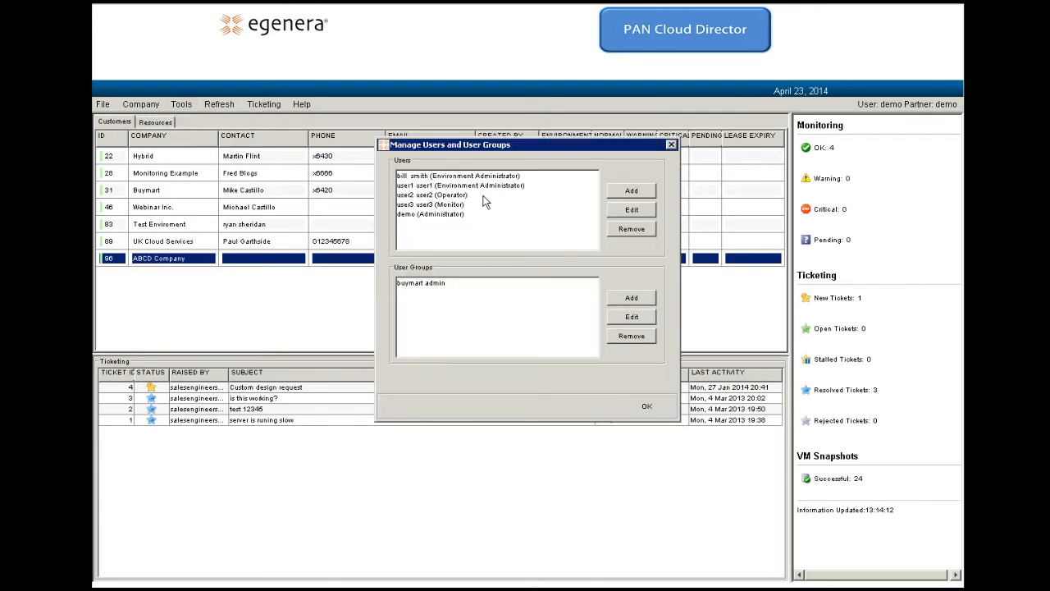
pyautogui.click(634, 193)
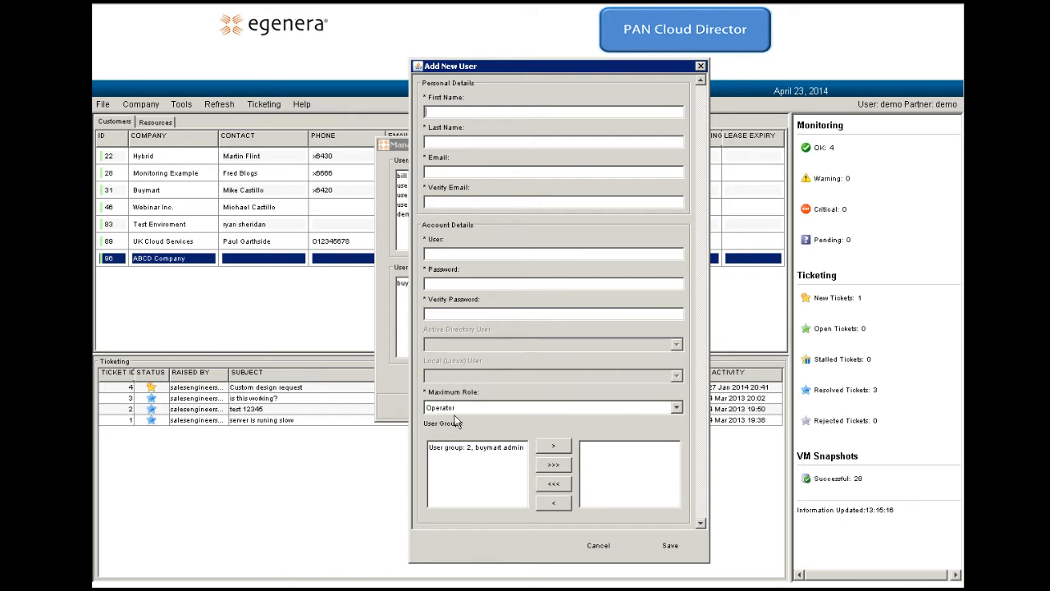
# Step: Leave the new user's maximum role as Operator and cancel the Add New User form
pyautogui.click(682, 411)
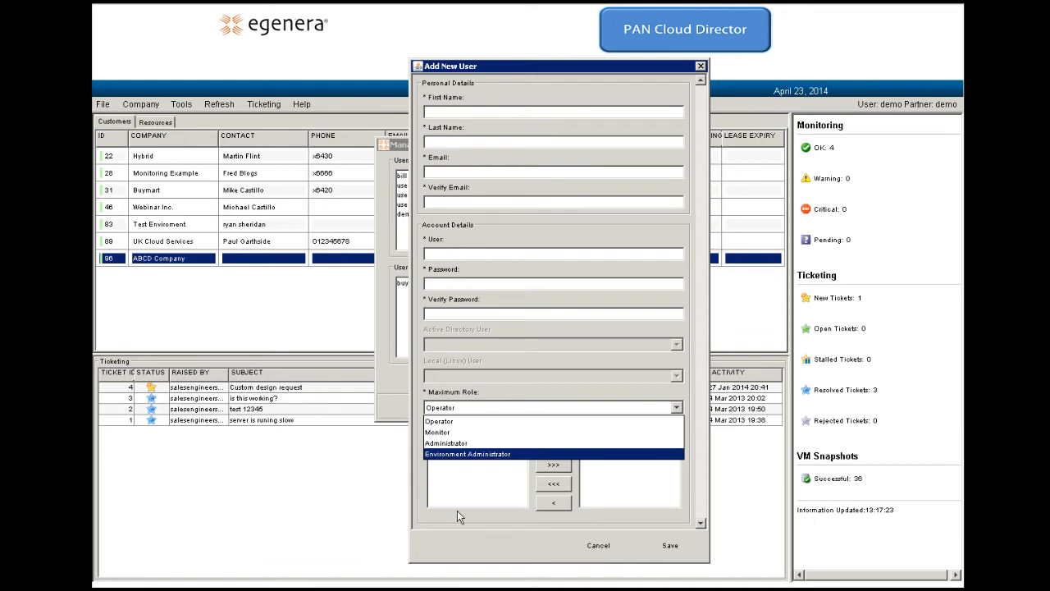
pyautogui.click(685, 417)
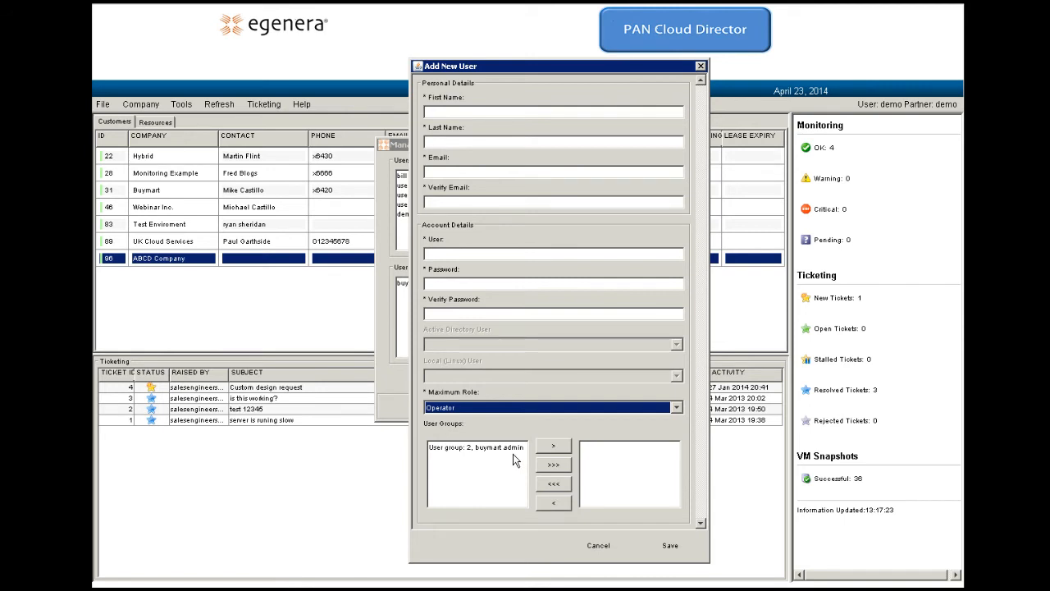
pyautogui.moveTo(513, 453)
pyautogui.click(603, 549)
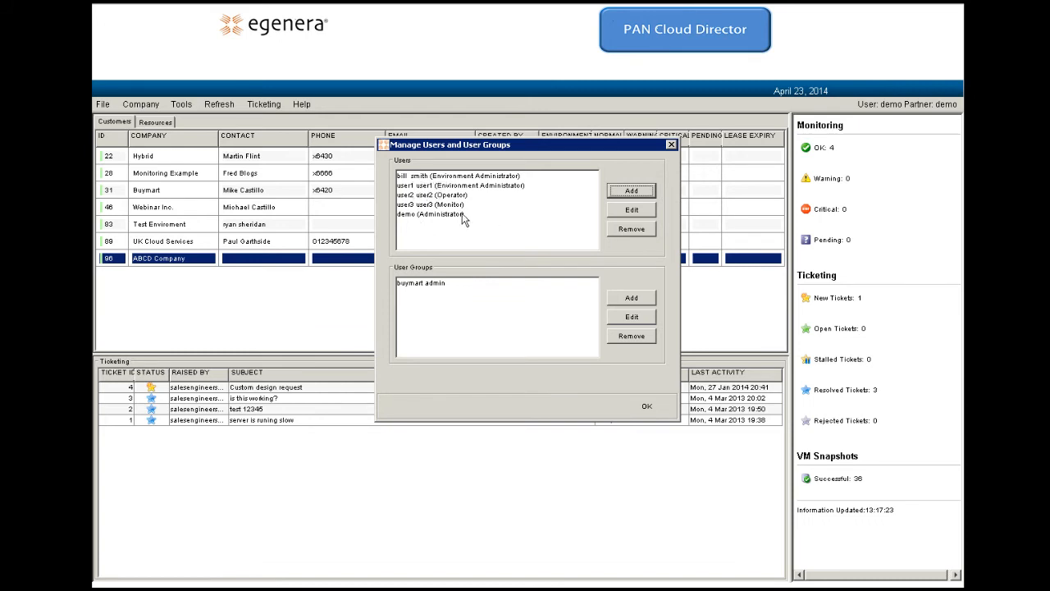
# Step: Close user management, exit the console via File > Exit, and confirm signing out
pyautogui.click(648, 408)
pyautogui.click(103, 104)
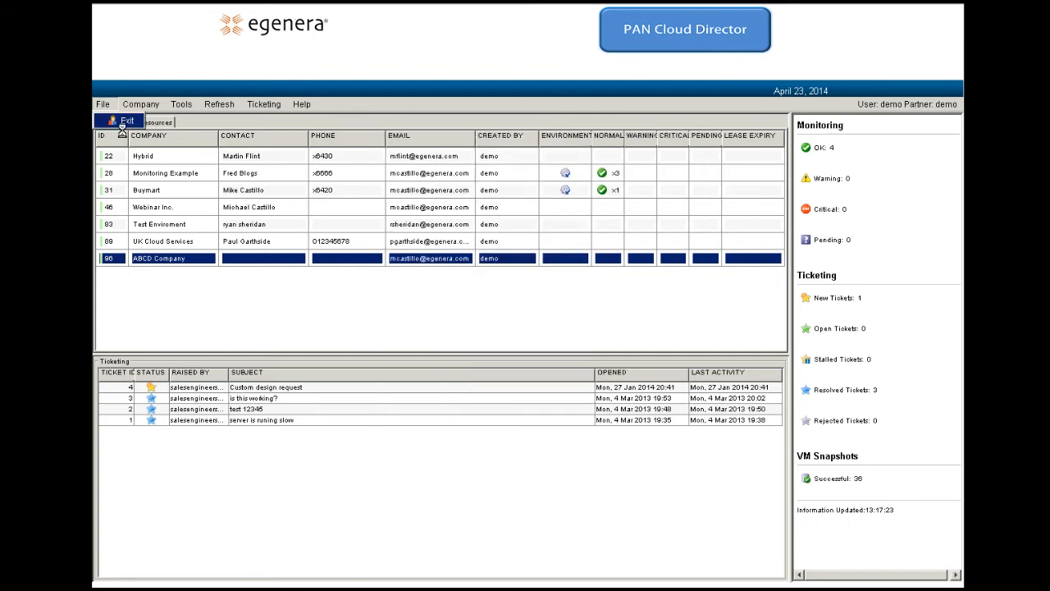
pyautogui.click(123, 122)
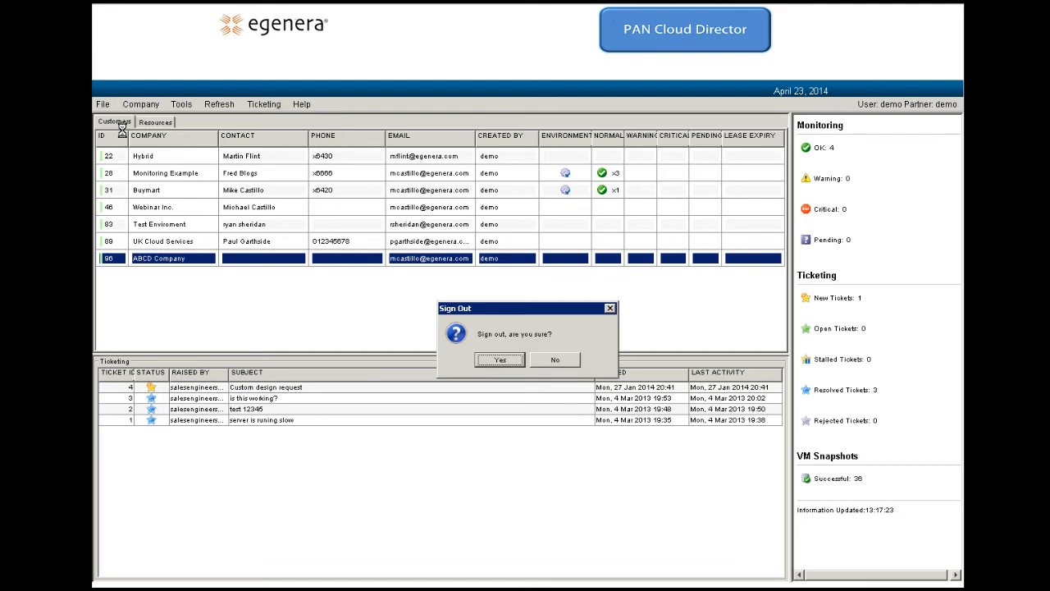
pyautogui.click(500, 361)
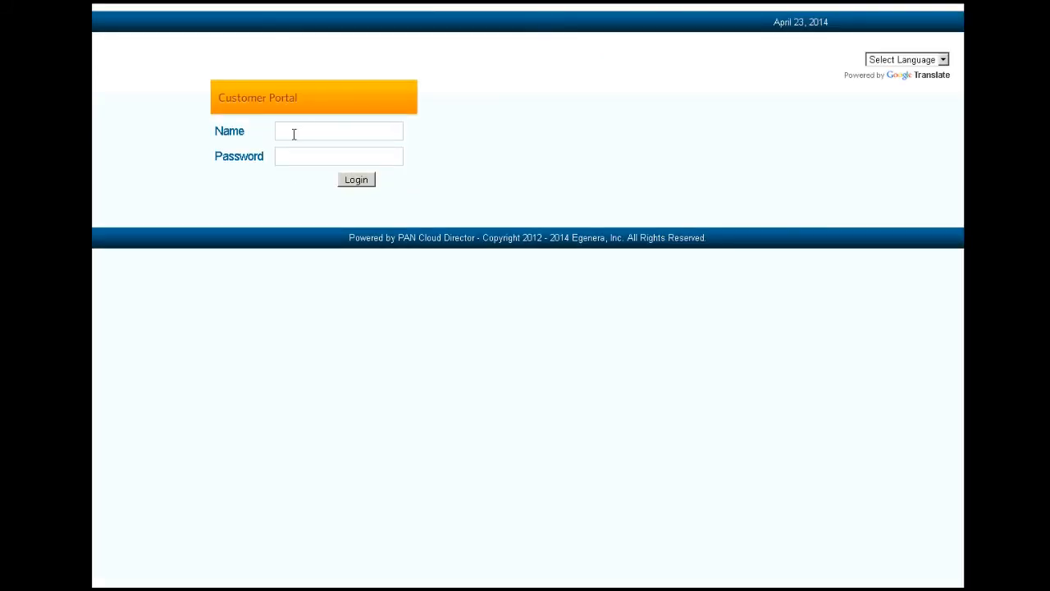
# Step: Log in to the Customer Portal with the customer user's login name and password
pyautogui.click(294, 134)
pyautogui.write('use')
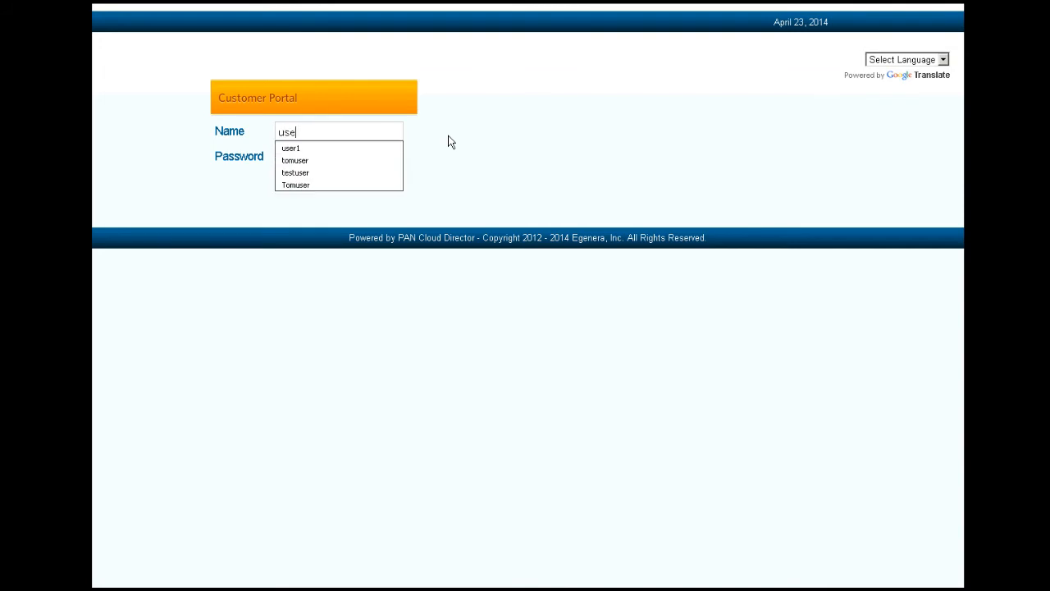
pyautogui.write('r1')
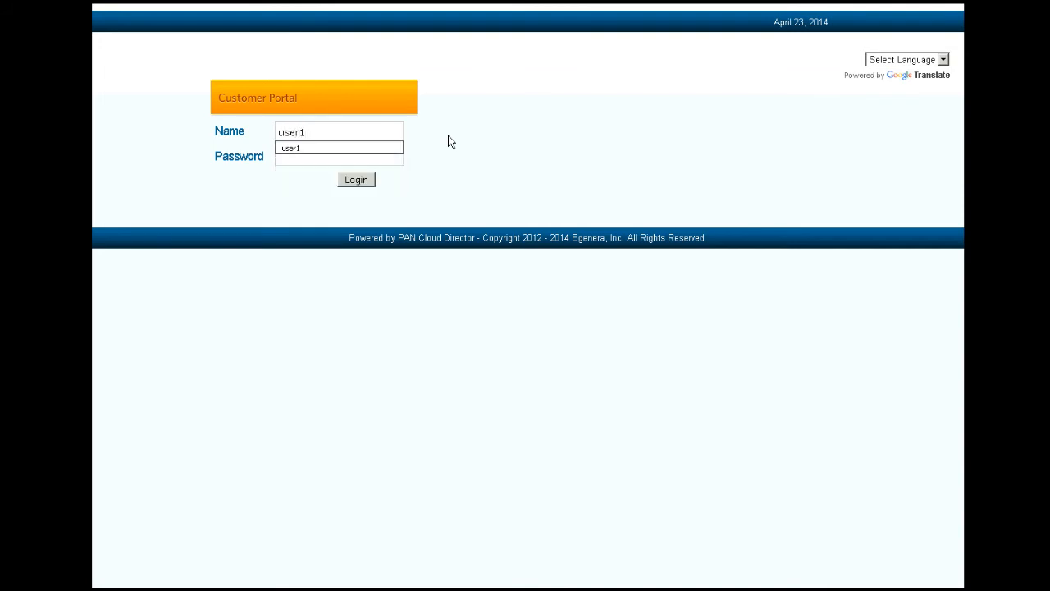
pyautogui.click(336, 160)
pyautogui.write('•••••••')
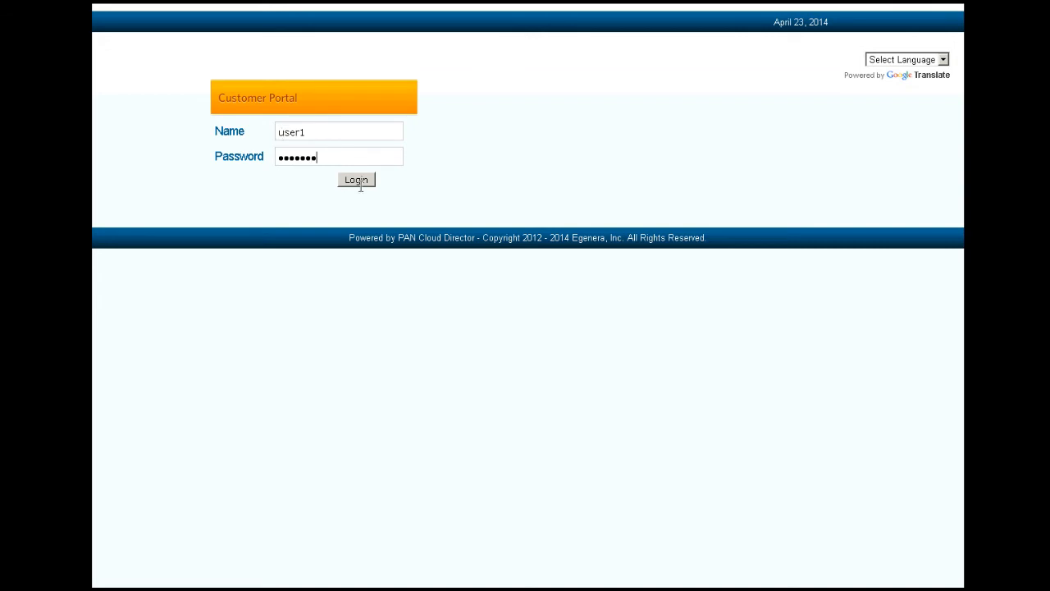
pyautogui.click(358, 181)
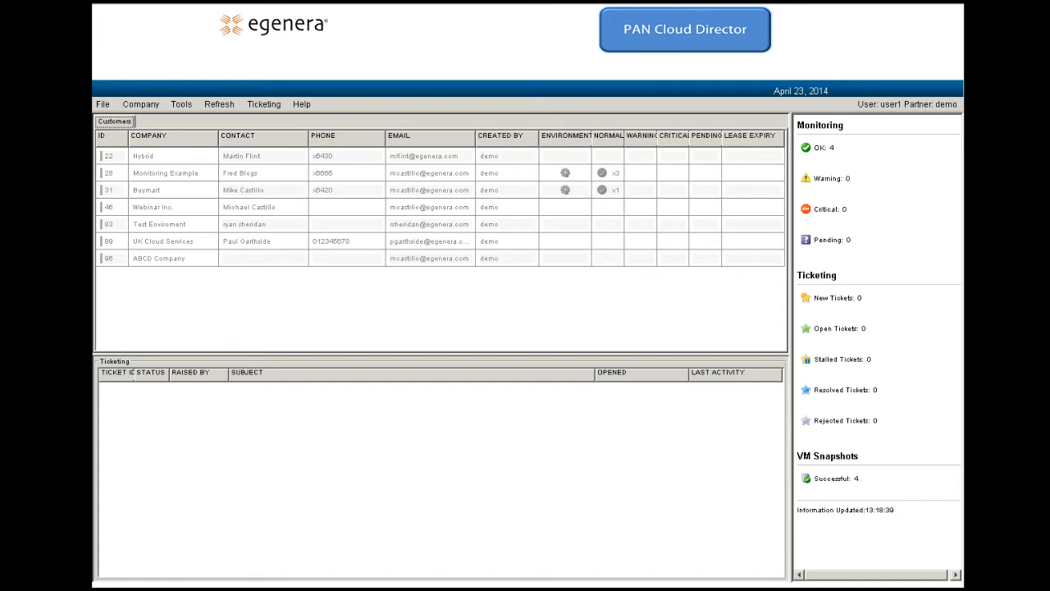
# Step: Exit the console via File > Exit and confirm signing out
pyautogui.click(103, 104)
pyautogui.click(121, 131)
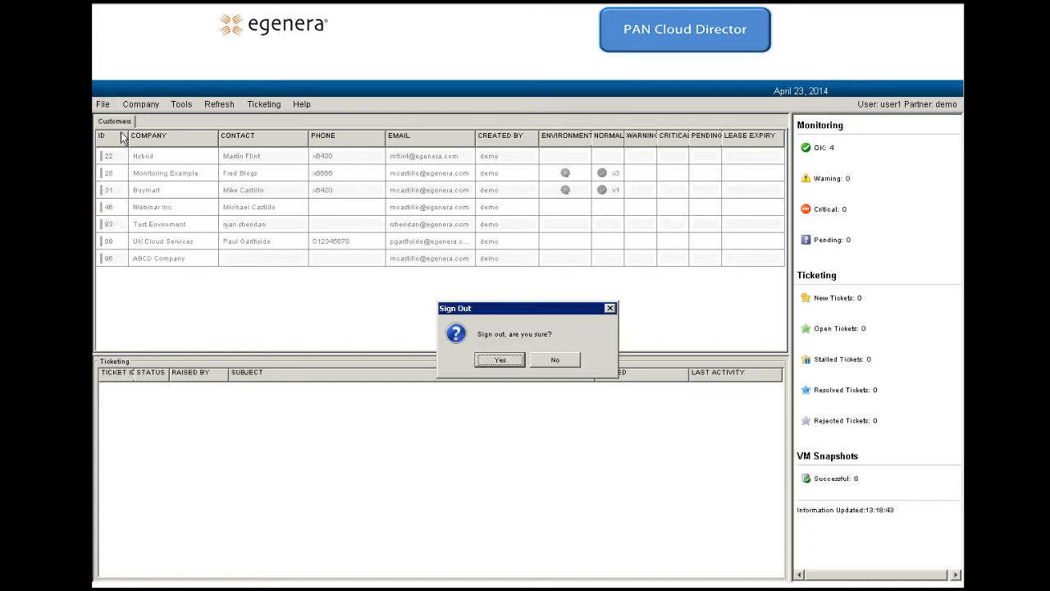
pyautogui.click(512, 361)
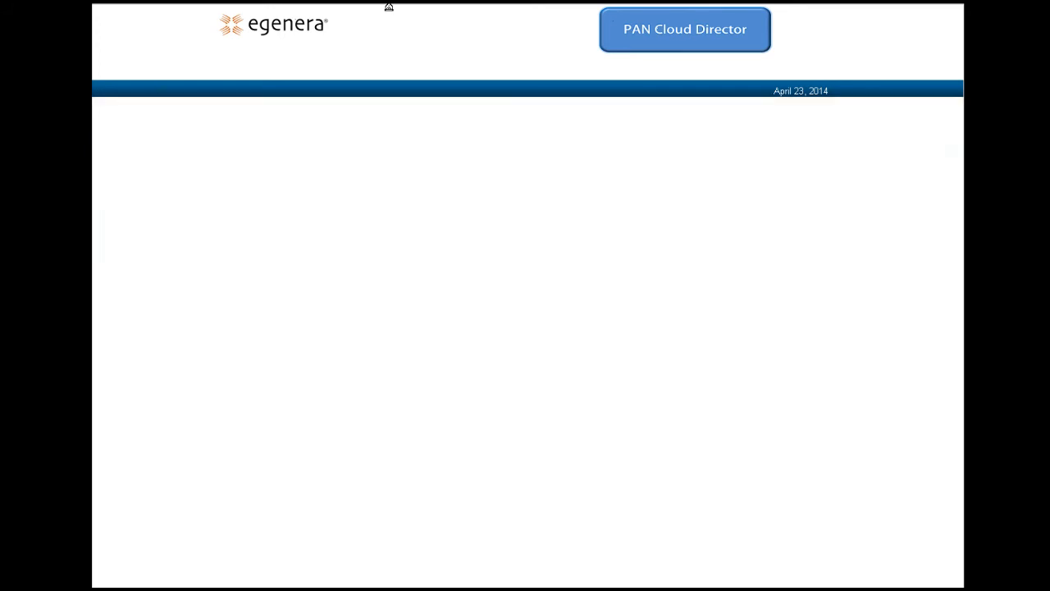
# Step: Log back in with the partner administrator's user name and password
pyautogui.click(293, 138)
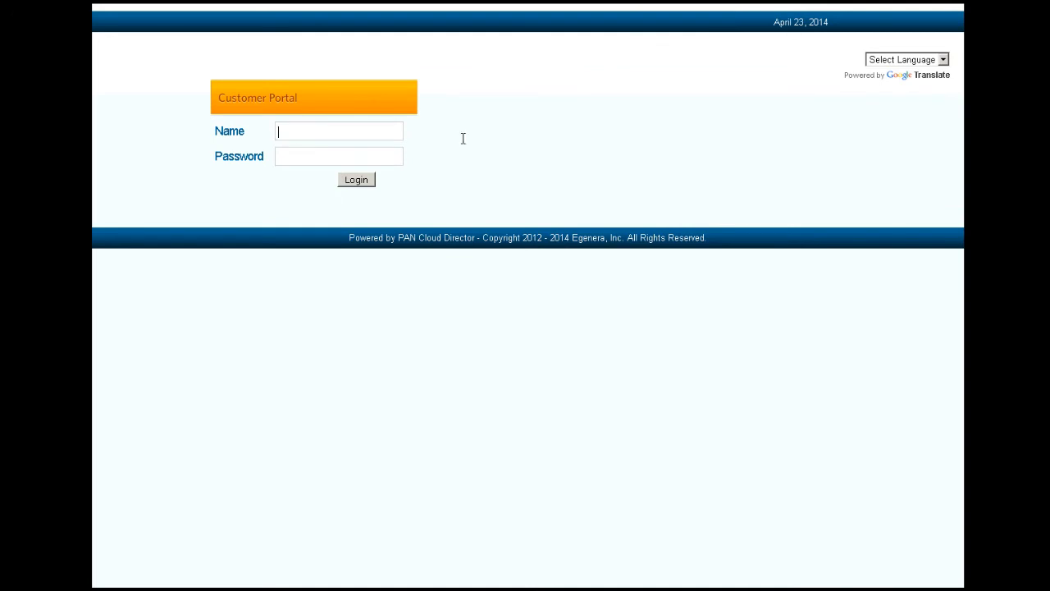
pyautogui.write('demo')
pyautogui.press('Tab')
pyautogui.write('demo123')
pyautogui.press('Return')
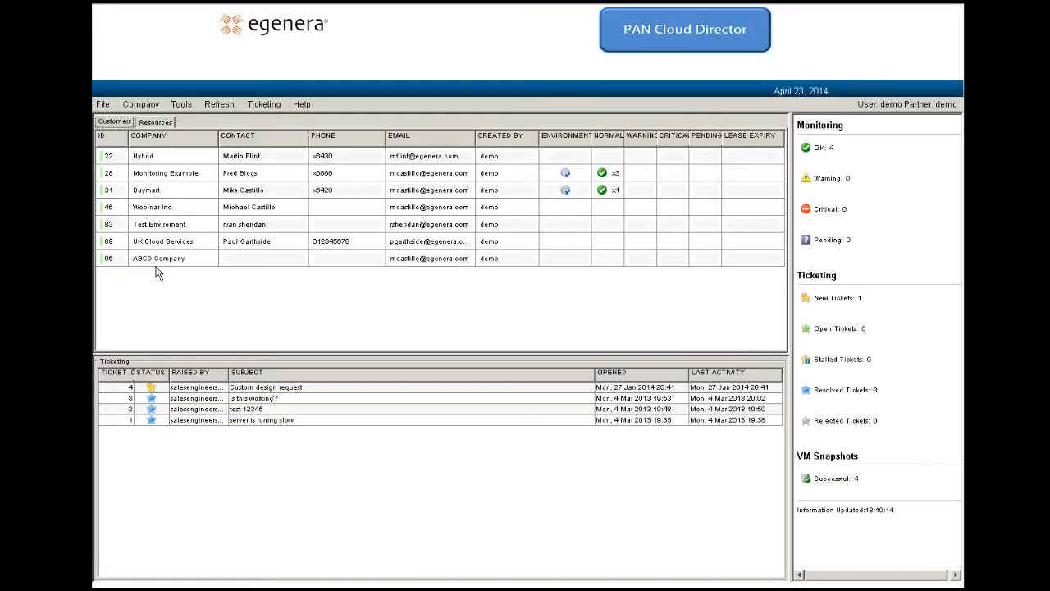
# Step: Edit the ABCD Company customer account and show its Permissions page
pyautogui.click(157, 266)
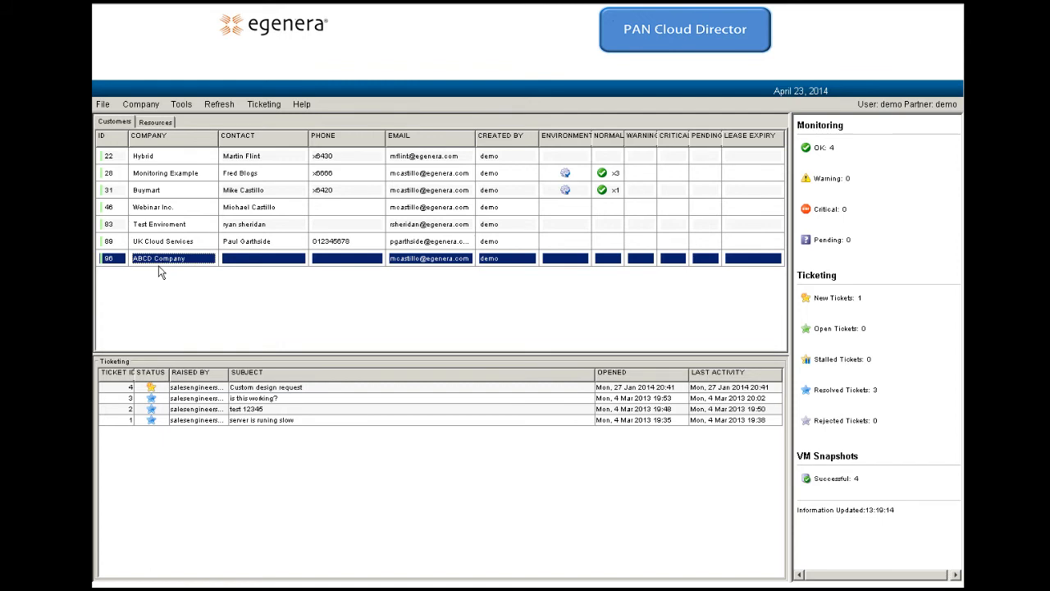
pyautogui.rightClick(158, 264)
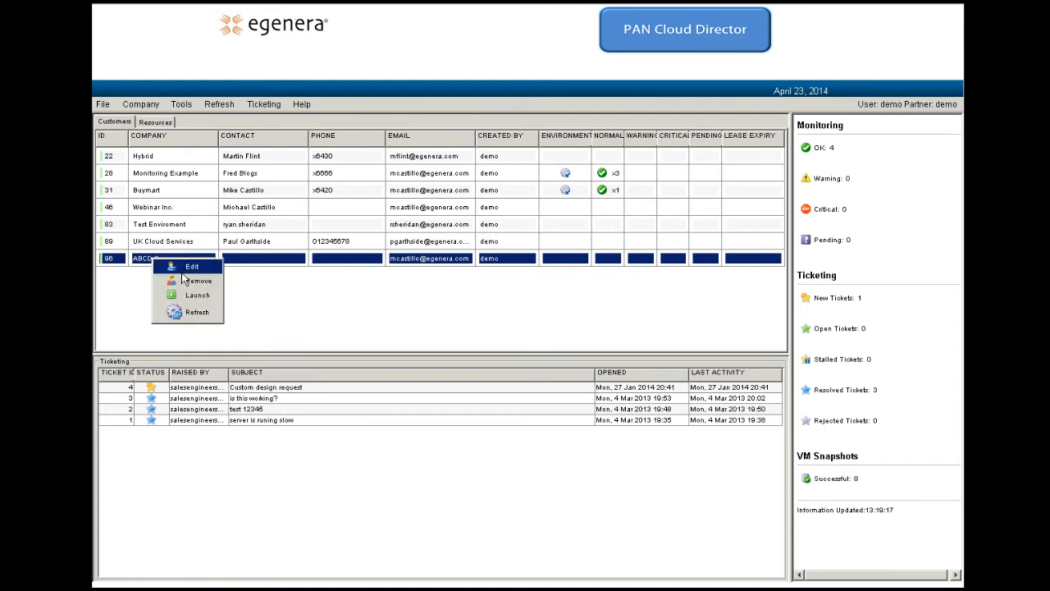
pyautogui.click(186, 245)
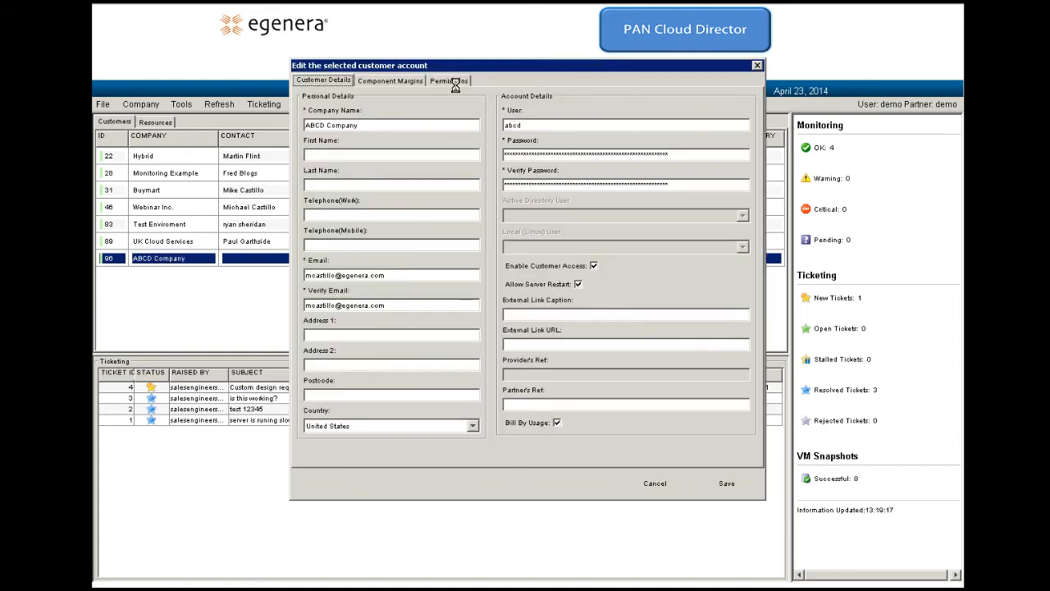
pyautogui.click(450, 83)
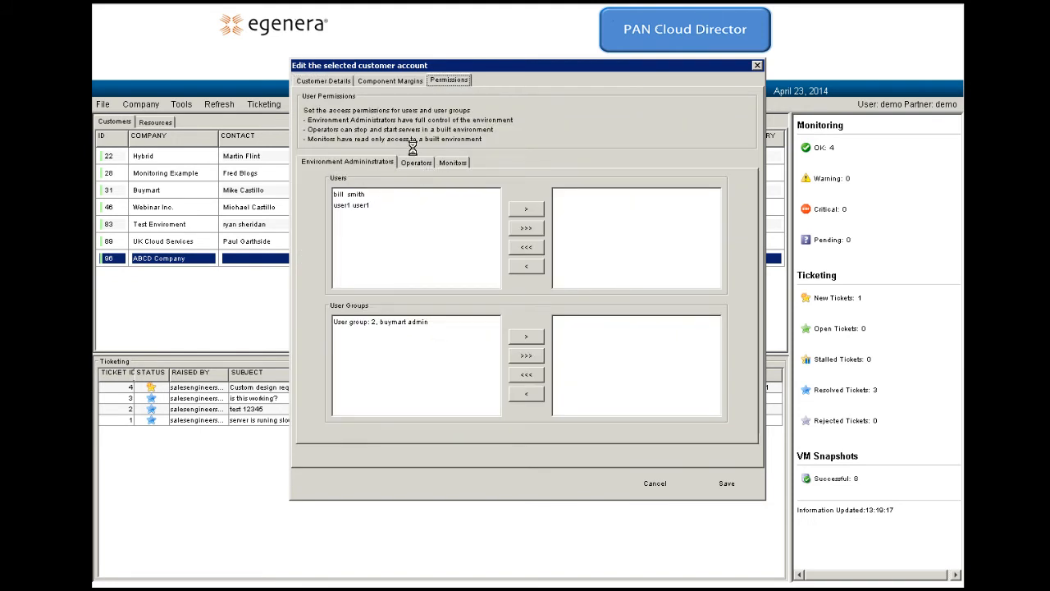
# Step: Make the second user environment administrator, the third operator, the fourth monitor, then save
pyautogui.click(353, 206)
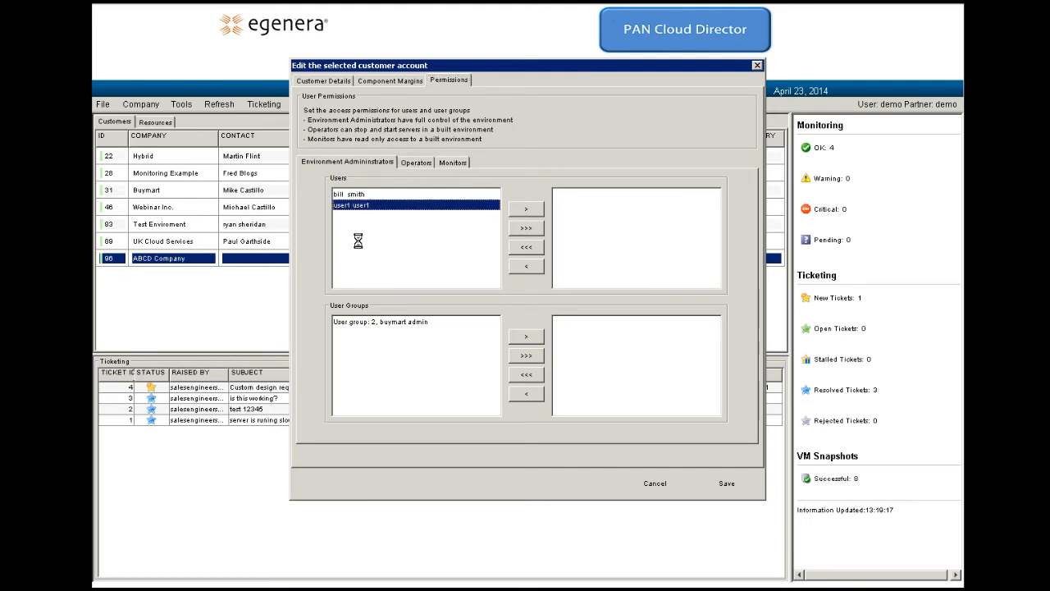
pyautogui.click(529, 210)
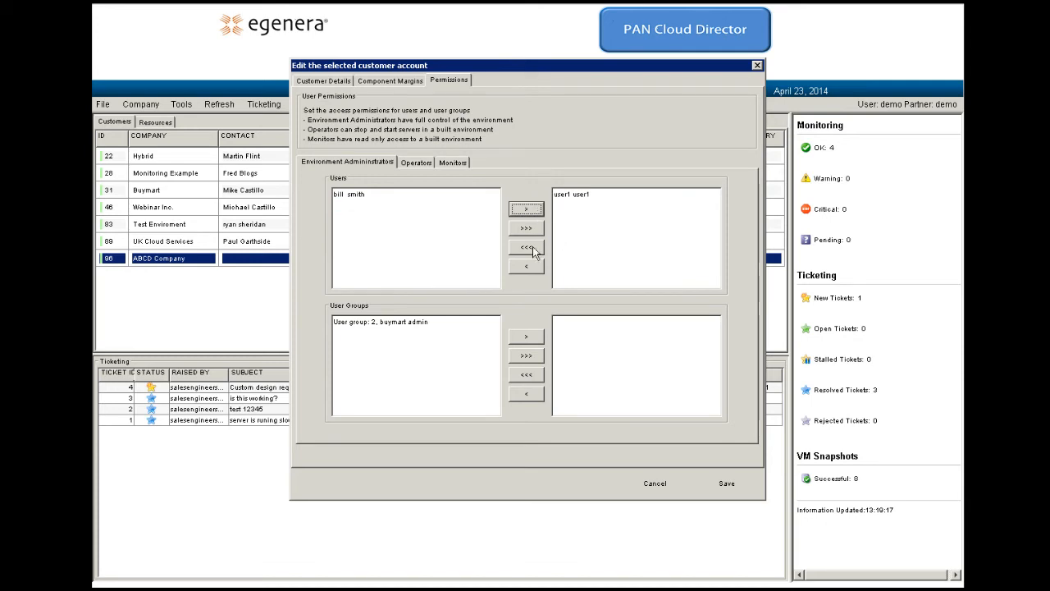
pyautogui.click(417, 171)
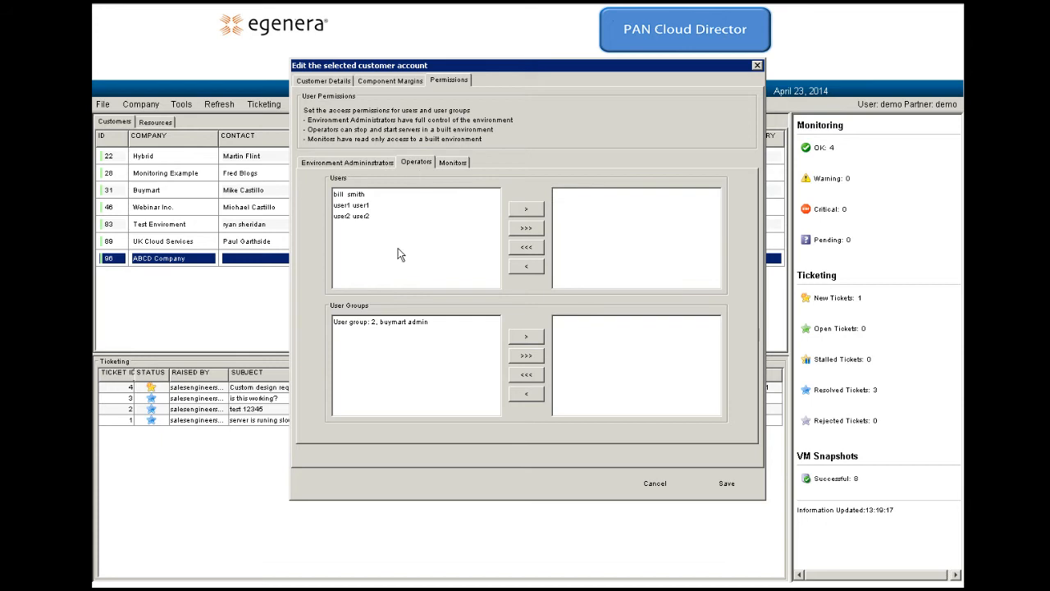
pyautogui.click(358, 217)
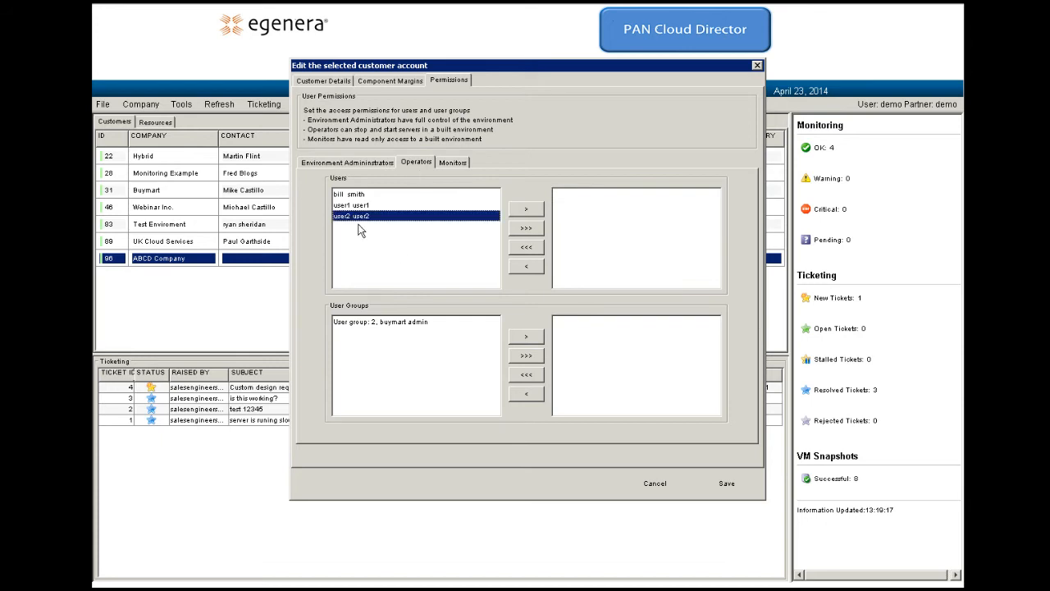
pyautogui.click(530, 210)
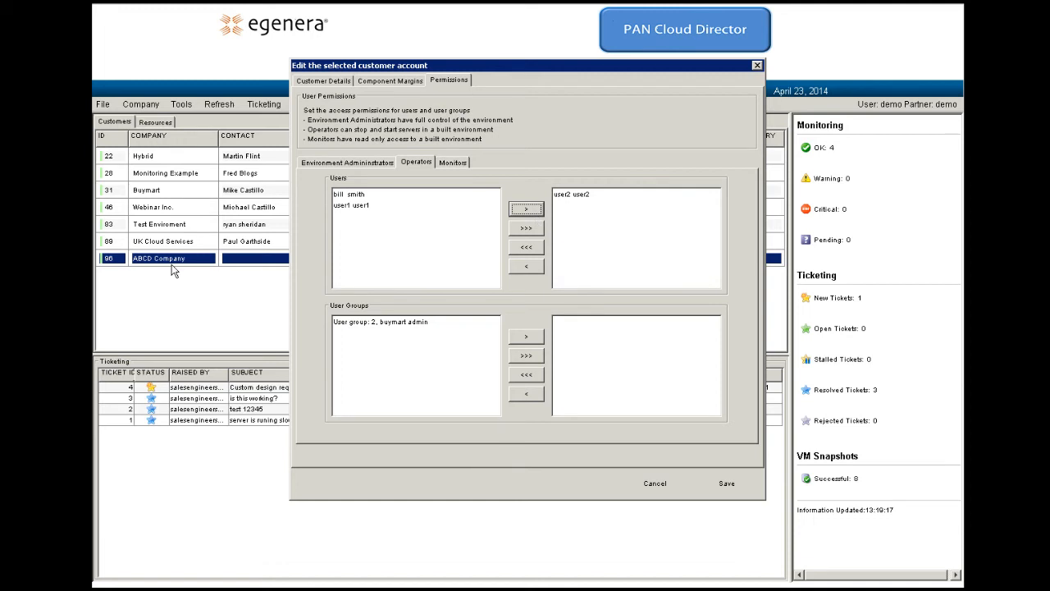
pyautogui.click(459, 164)
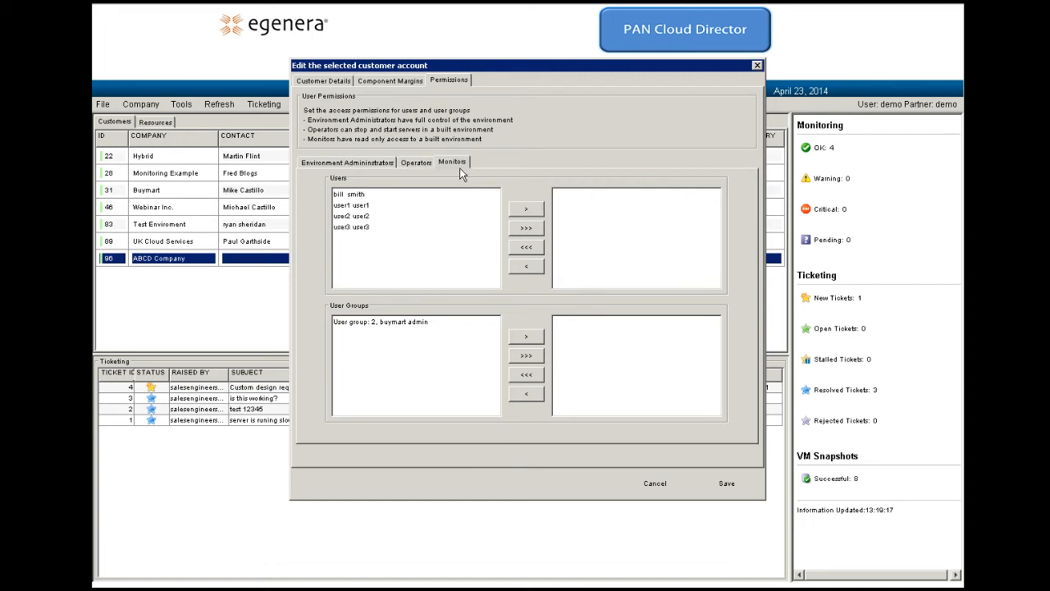
pyautogui.click(353, 229)
pyautogui.click(529, 210)
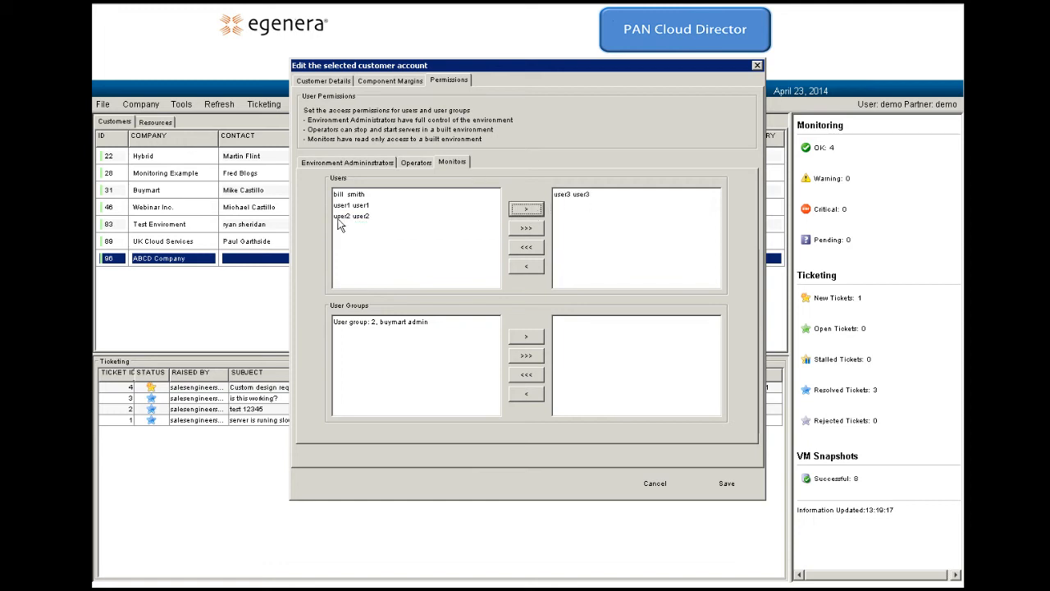
pyautogui.click(738, 491)
# Step: Sign out of the partner session through File > Exit and confirm with Yes
pyautogui.click(104, 105)
pyautogui.click(125, 125)
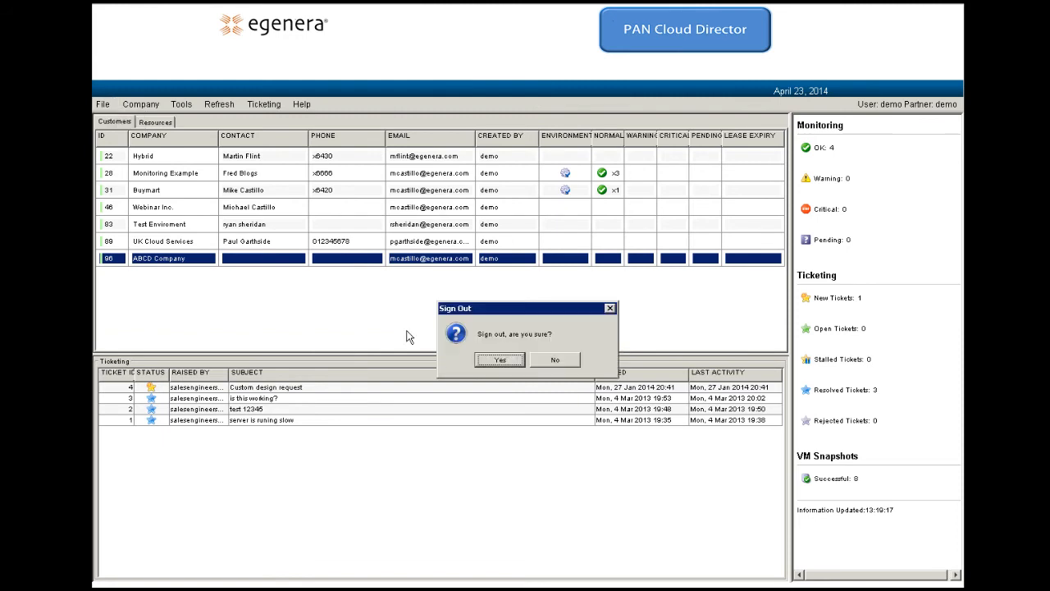
pyautogui.click(508, 366)
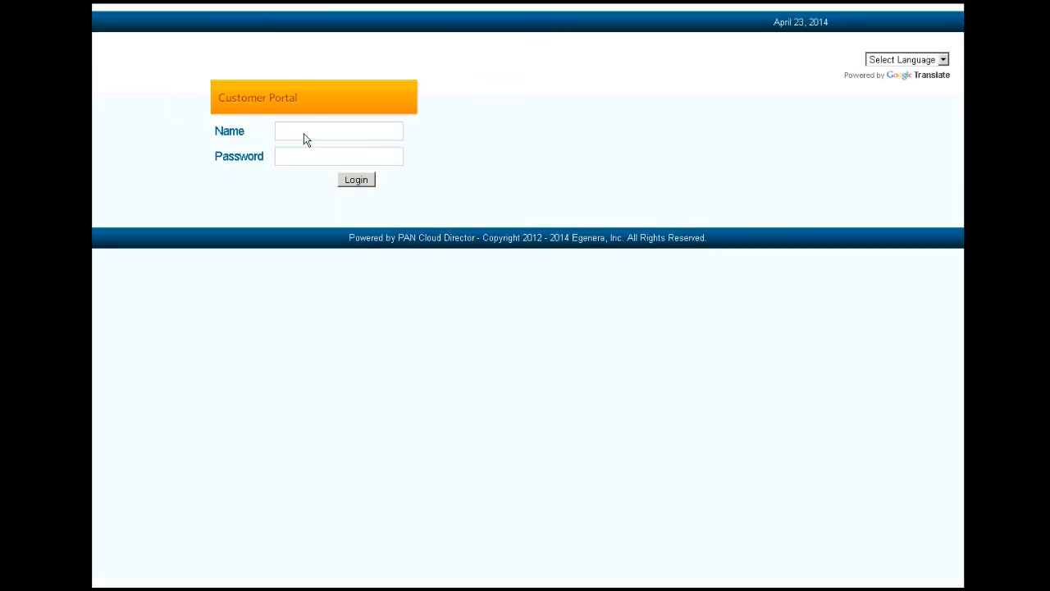
# Step: Sign in to the Customer Portal with the customer user's name and password
pyautogui.write('use')
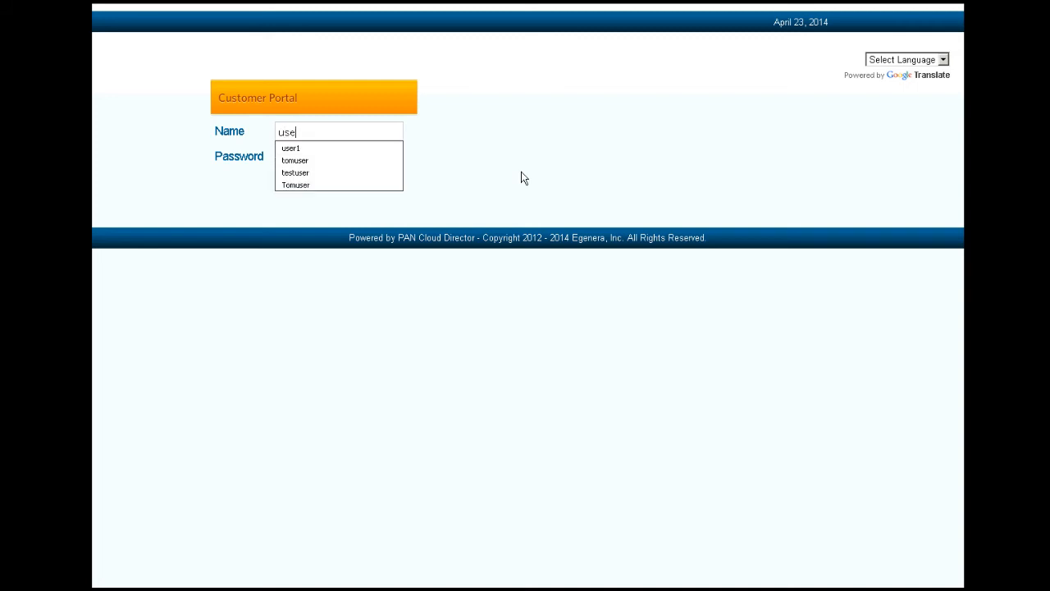
pyautogui.write('r1')
pyautogui.press('Tab')
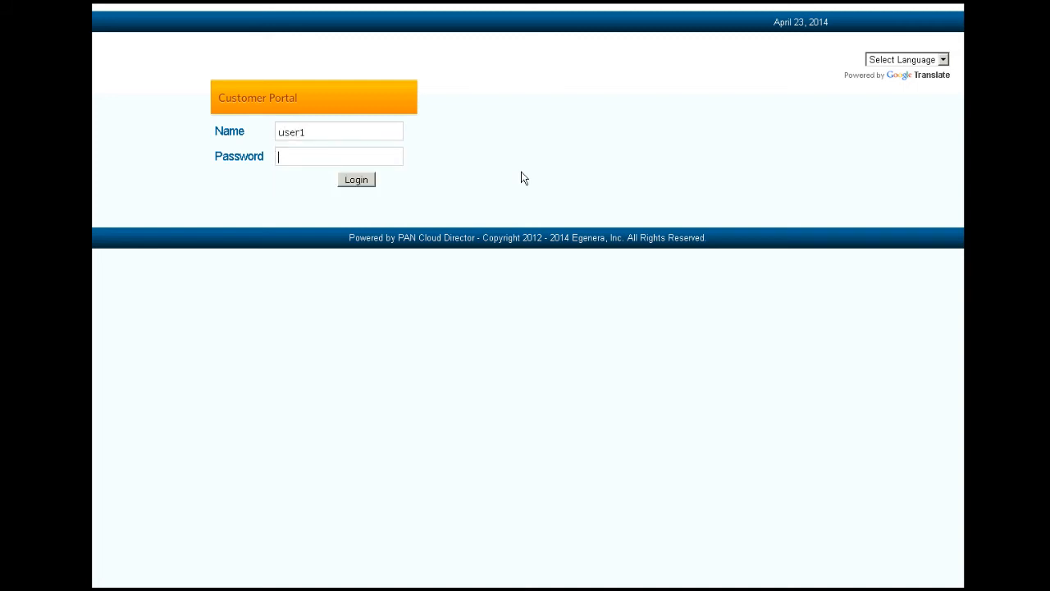
pyautogui.write('*******')
pyautogui.press('Return')
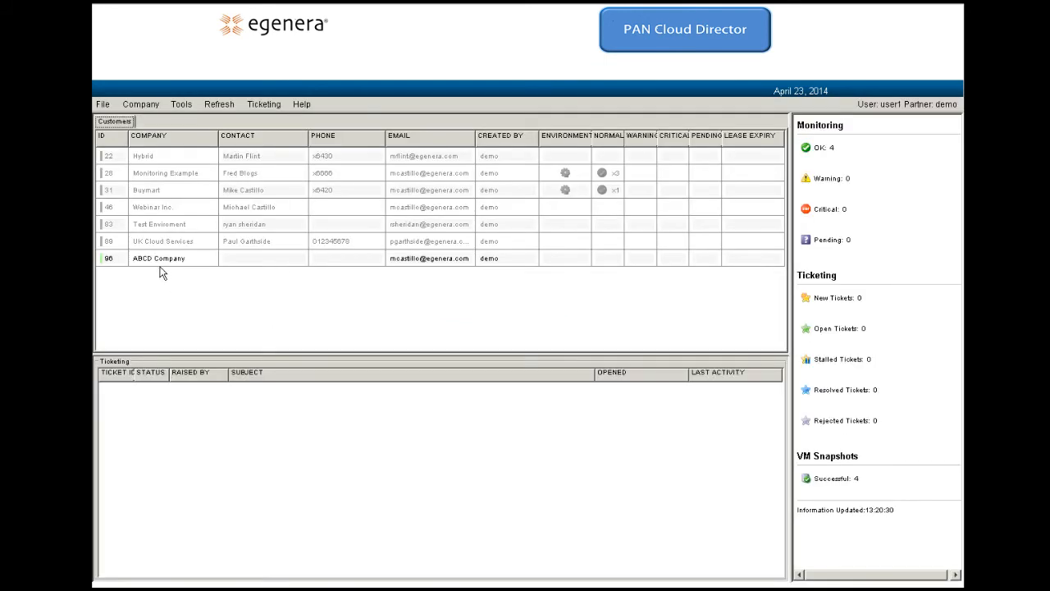
# Step: Open ABCD Company's environment map, then start signing out via File > Exit
pyautogui.click(161, 266)
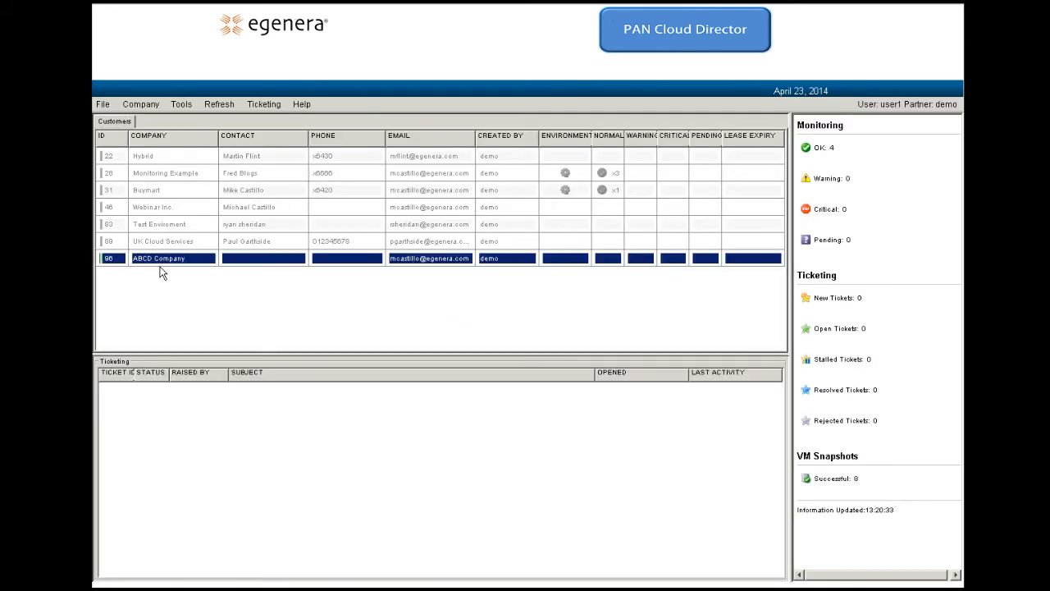
pyautogui.doubleClick(161, 270)
pyautogui.click(104, 106)
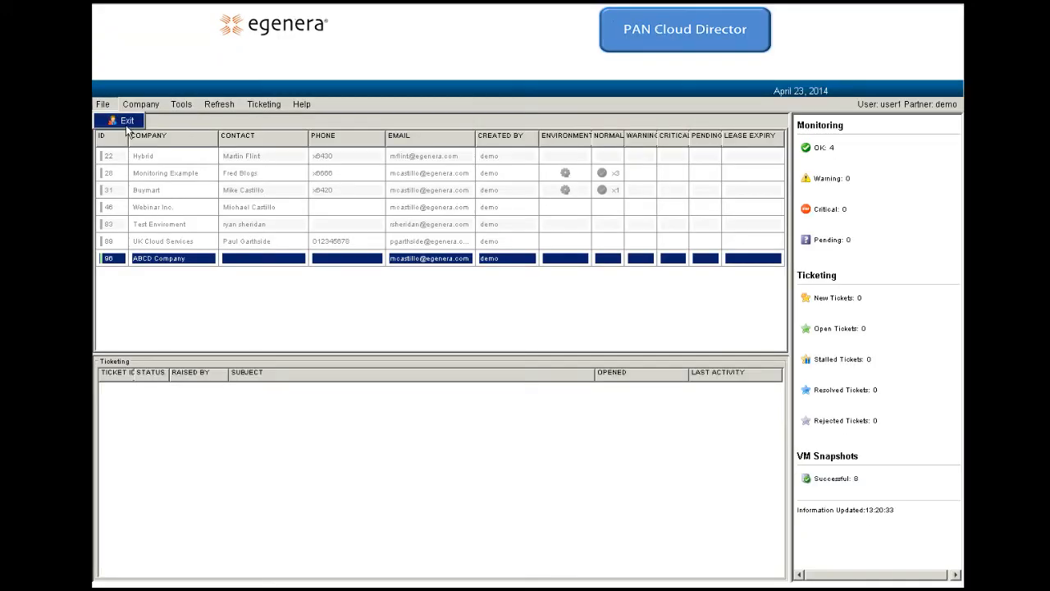
pyautogui.click(126, 123)
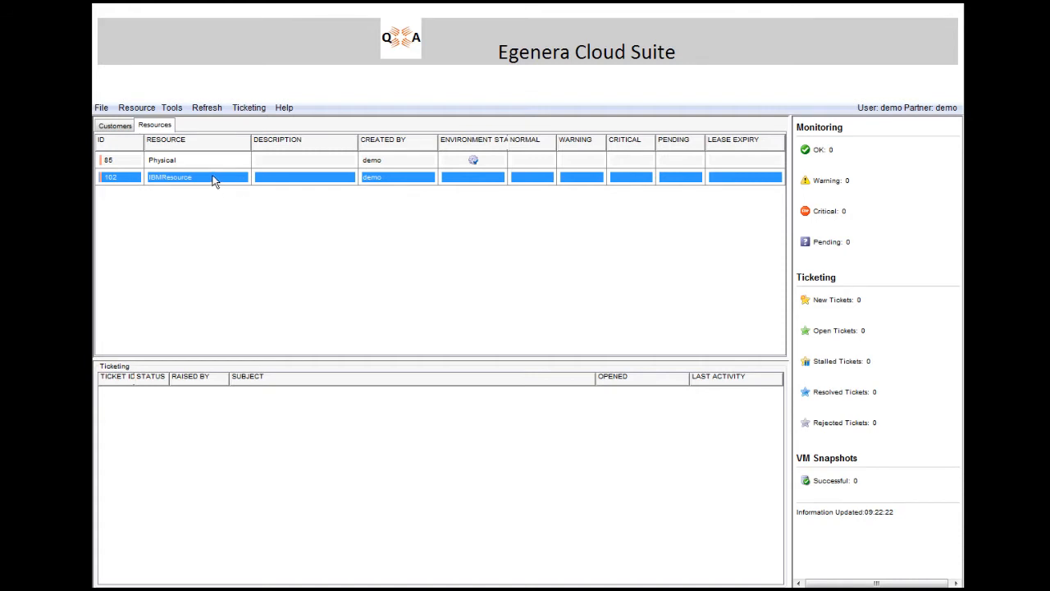
pyautogui.doubleClick(212, 178)
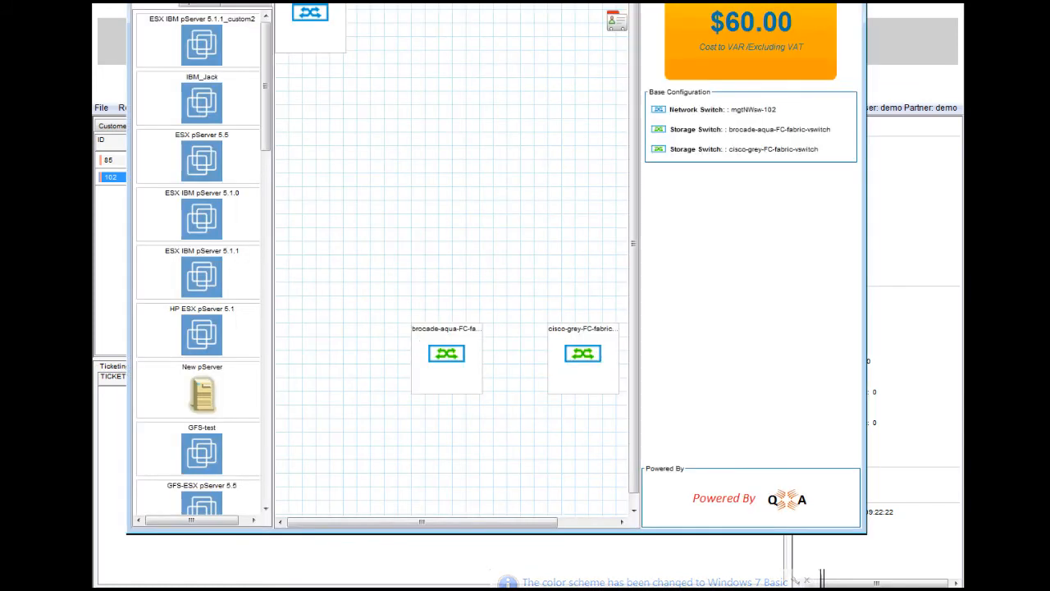
pyautogui.doubleClick(157, 4)
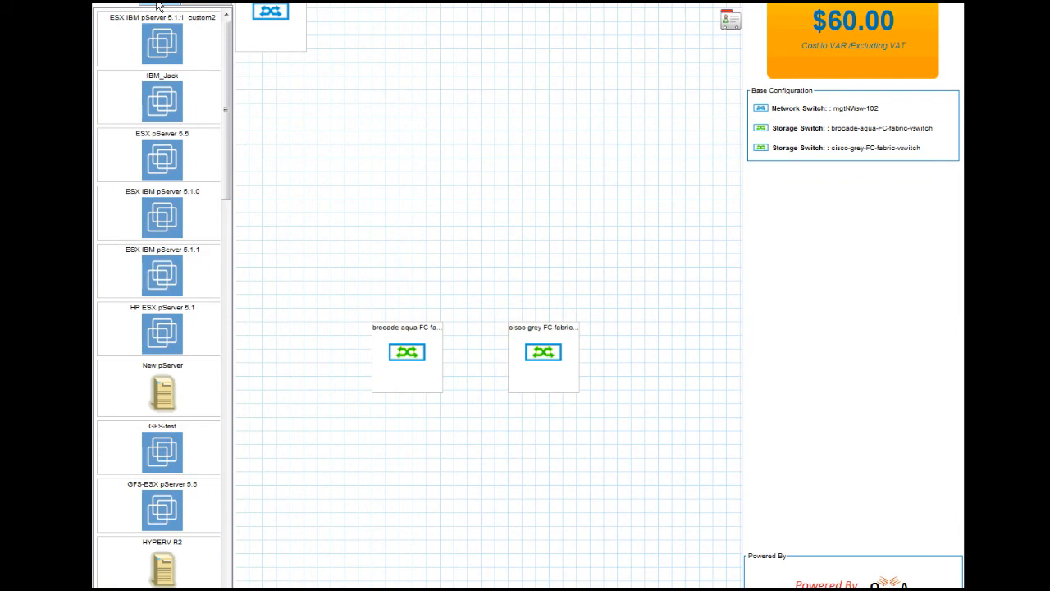
pyautogui.click(160, 6)
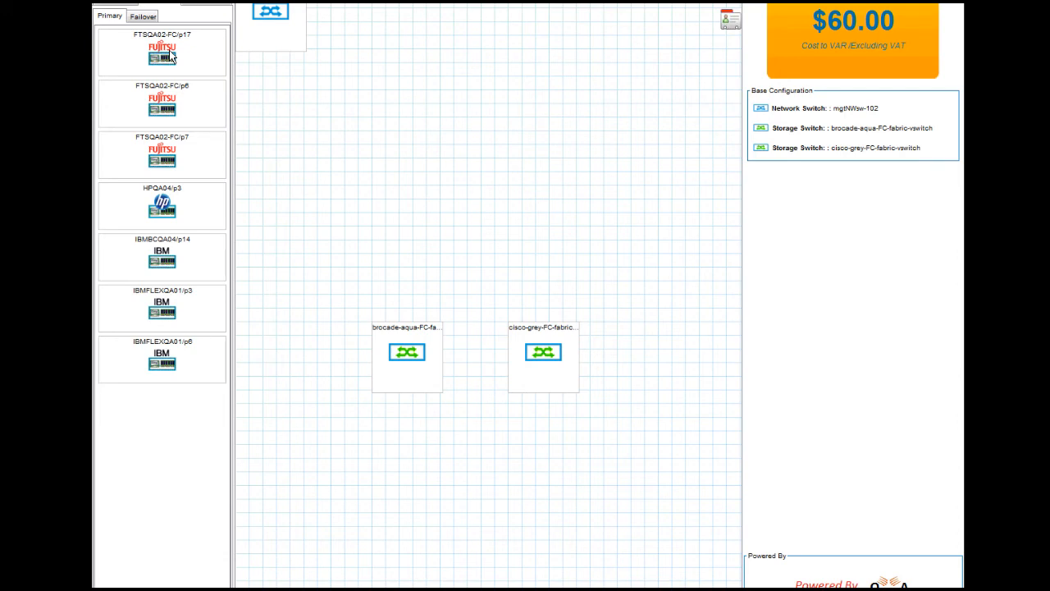
pyautogui.moveTo(174, 210)
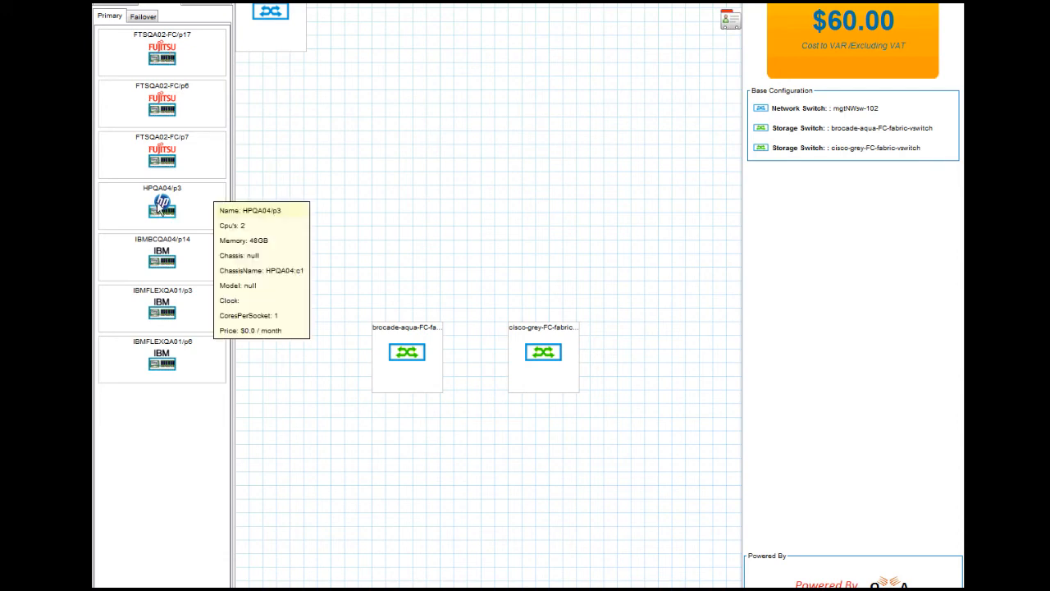
pyautogui.moveTo(148, 256)
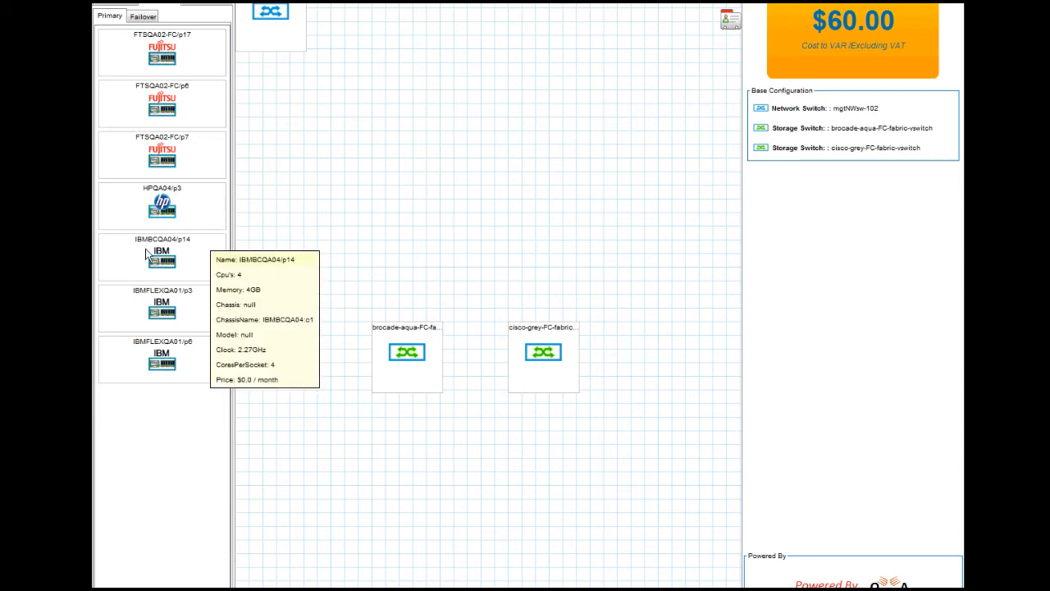
pyautogui.moveTo(161, 307)
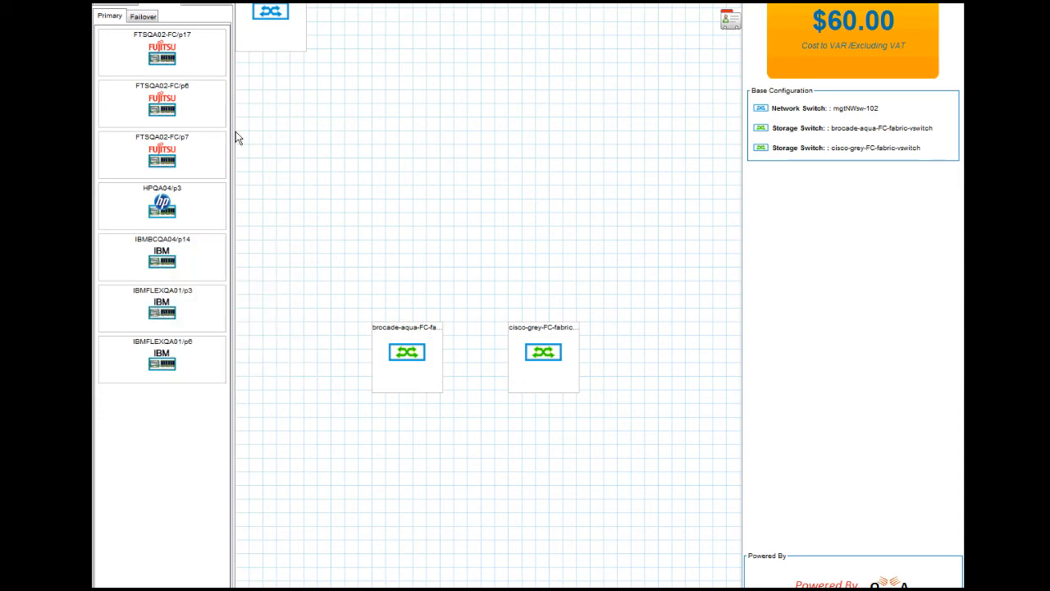
# Step: Add a New pServer to the design with IBMFLEXQA01/p3 as its primary node
pyautogui.click(113, 5)
pyautogui.moveTo(164, 387); pyautogui.dragTo(480, 219)
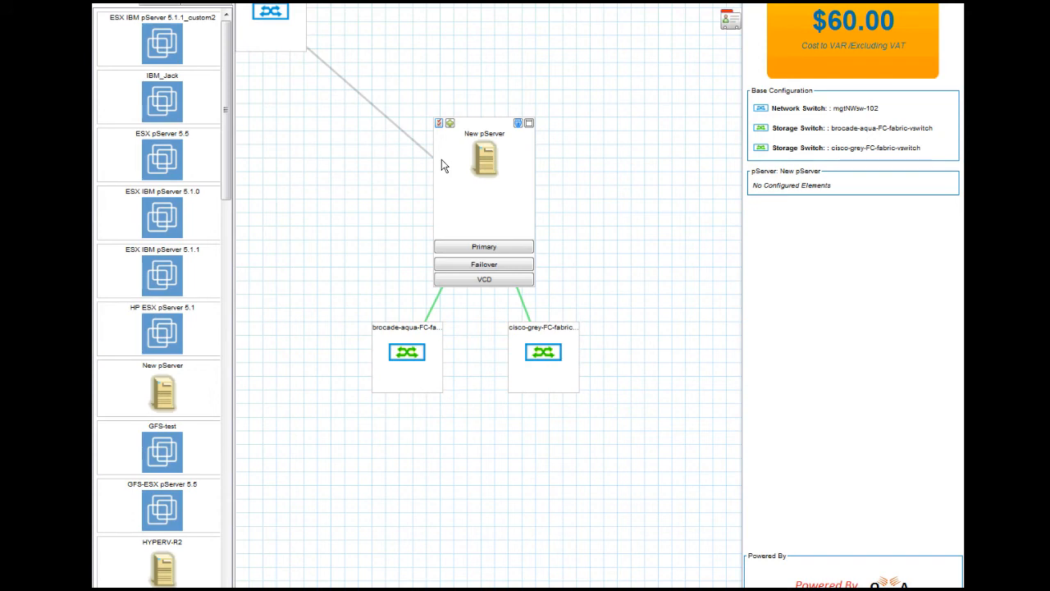
pyautogui.click(153, 6)
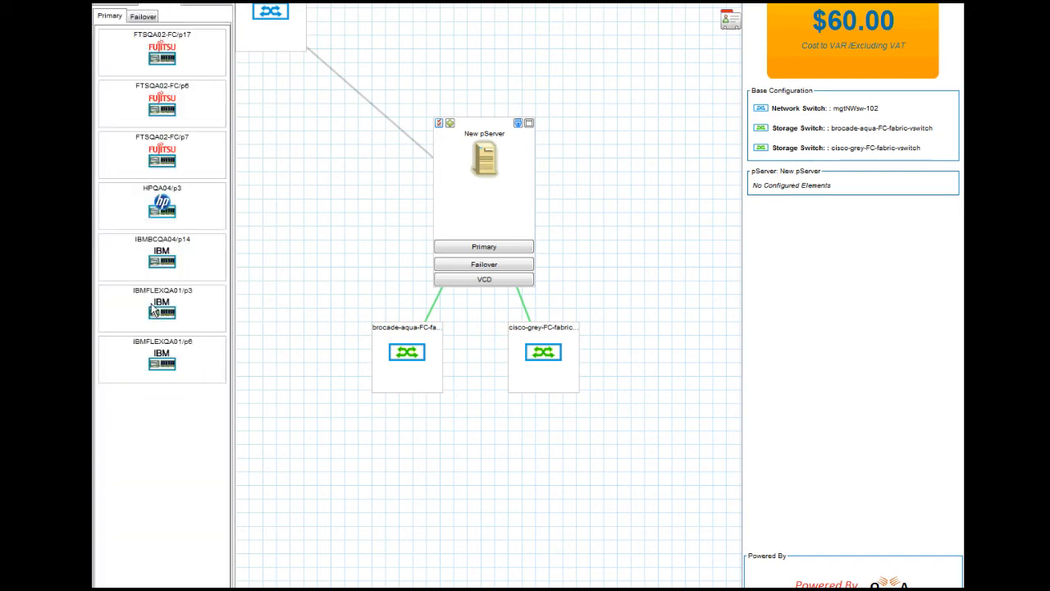
pyautogui.moveTo(154, 309); pyautogui.dragTo(493, 253)
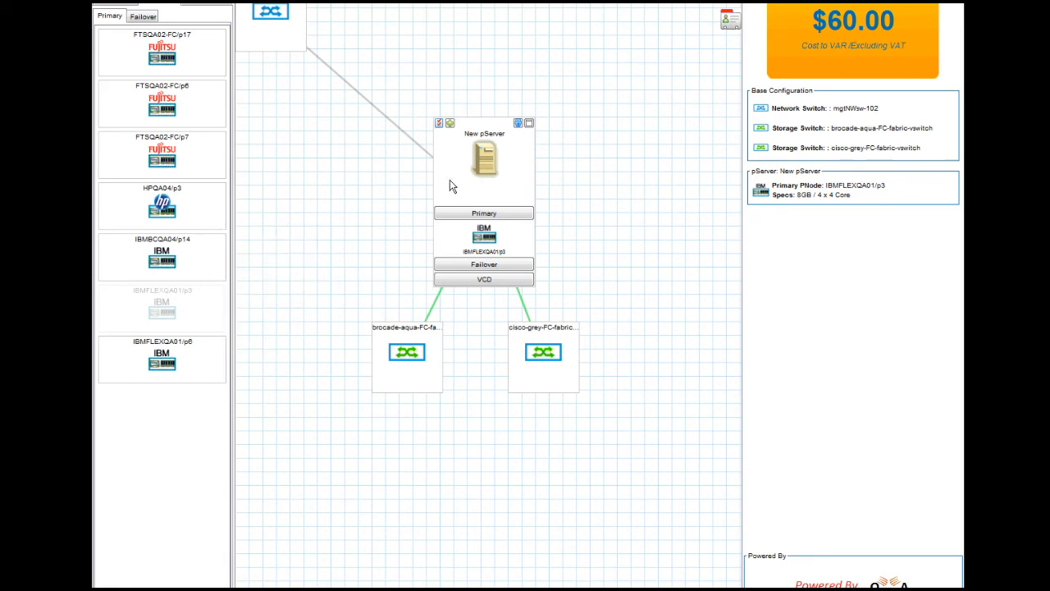
pyautogui.moveTo(449, 186); pyautogui.dragTo(445, 191)
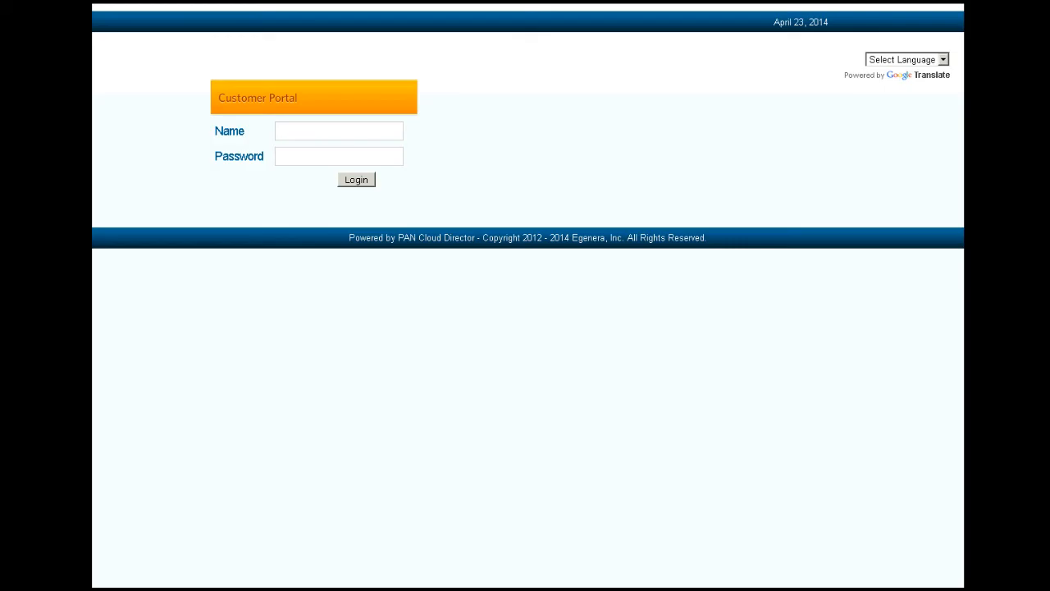
# Step: Log in to the Customer Portal as the demo user and show the Resources list
pyautogui.click(304, 138)
pyautogui.write('demo')
pyautogui.press('Tab')
pyautogui.write('demo123')
pyautogui.press('Return')
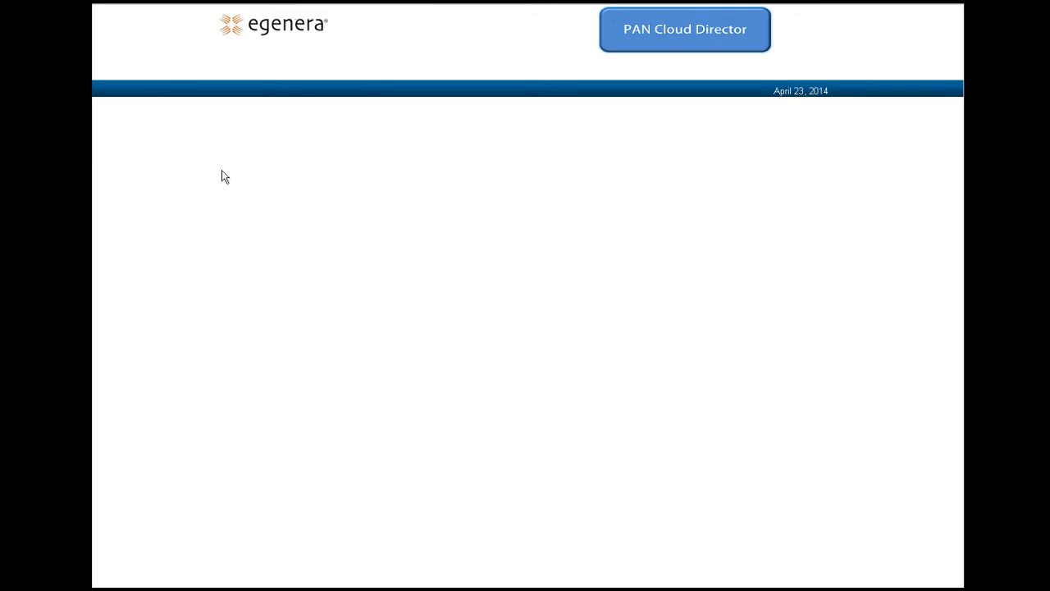
pyautogui.click(158, 124)
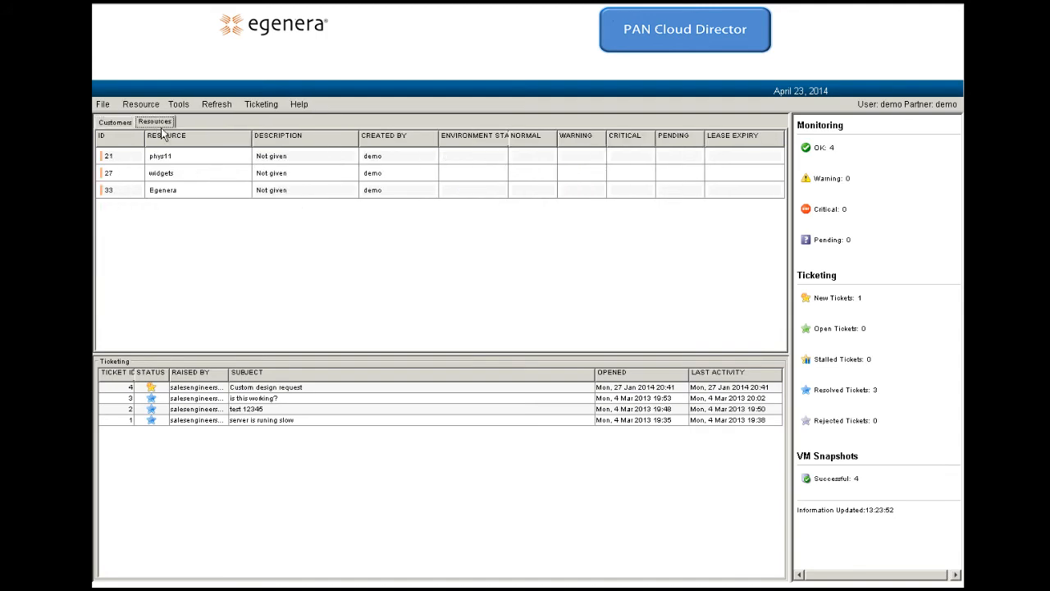
# Step: In the widgets design, add a Hyper-V Host on fc-s1-3 and fc-s2-3 with sales:c1/p12 as primary
pyautogui.doubleClick(173, 174)
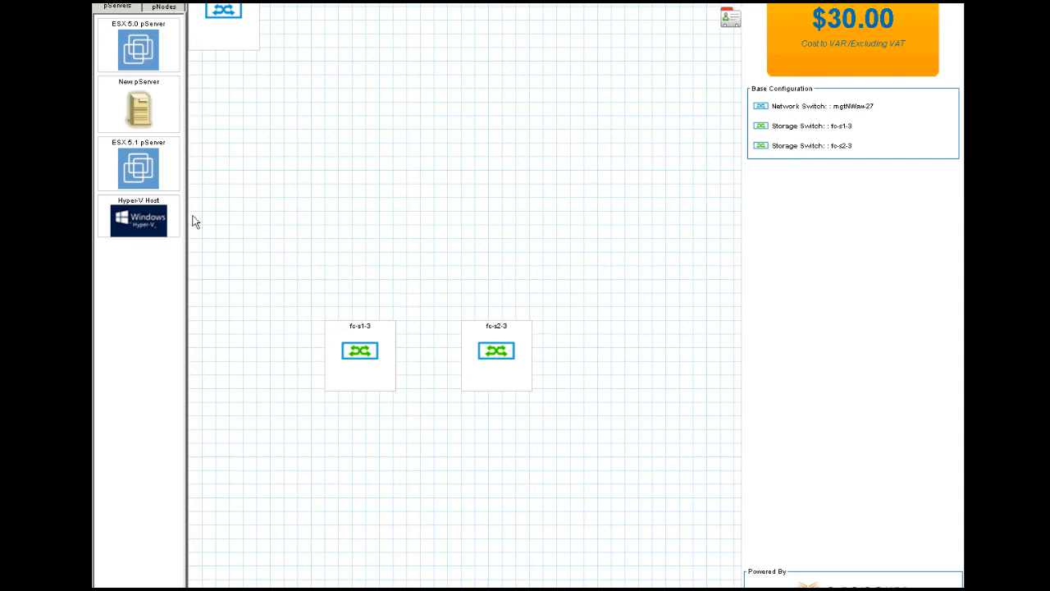
pyautogui.moveTo(150, 228); pyautogui.dragTo(429, 239)
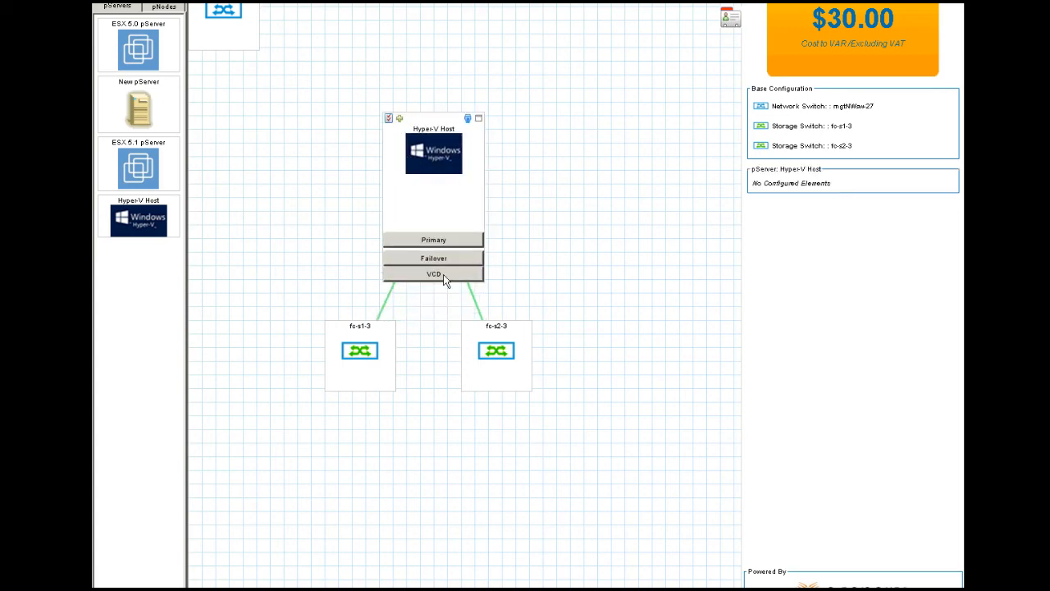
pyautogui.click(169, 8)
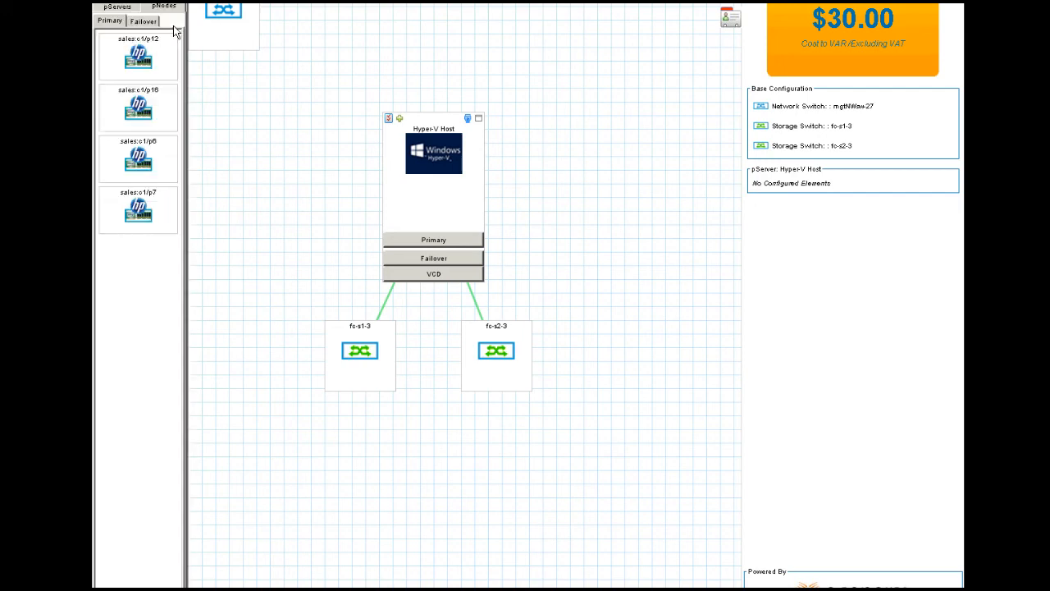
pyautogui.moveTo(141, 66); pyautogui.dragTo(423, 256)
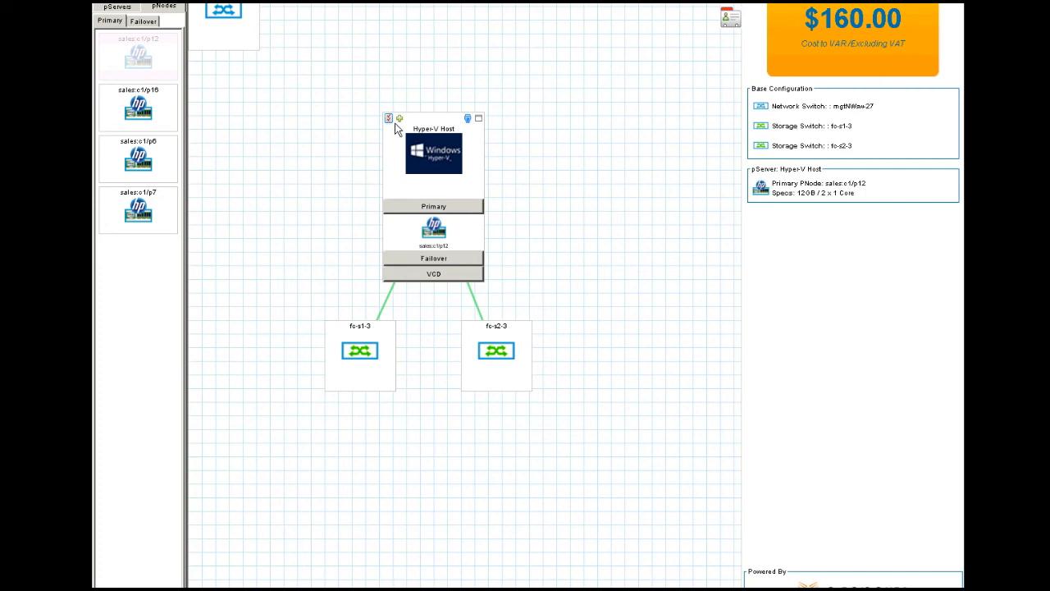
pyautogui.click(389, 119)
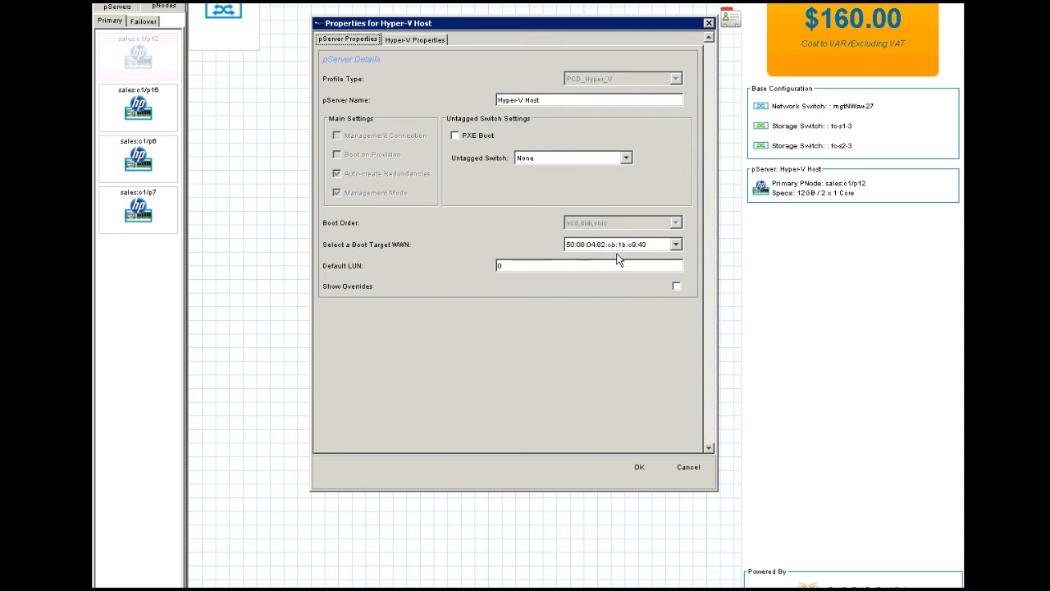
# Step: Review the Hyper-V Host's Hyper-V Properties settings and close the dialog
pyautogui.click(428, 41)
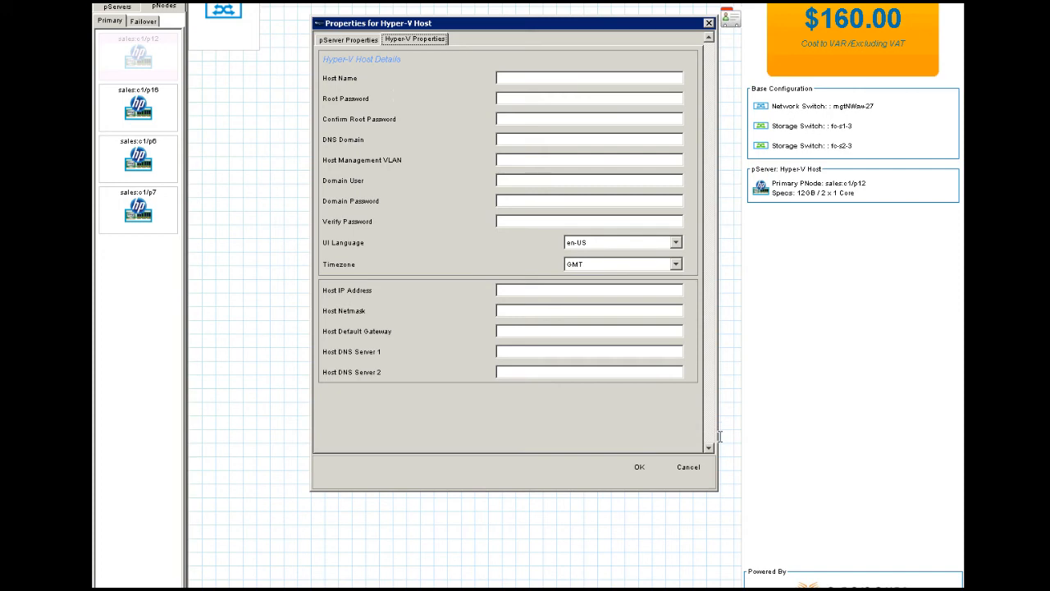
pyautogui.click(689, 469)
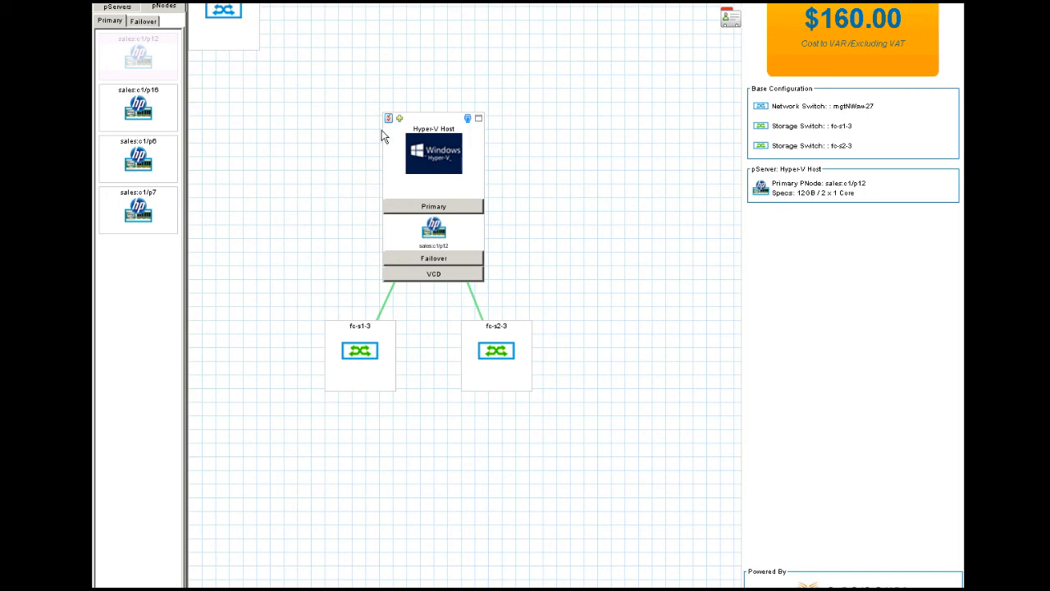
# Step: Add a second and third Hyper-V Host plus an ESX 5.1 pServer beside the storage switches
pyautogui.click(117, 7)
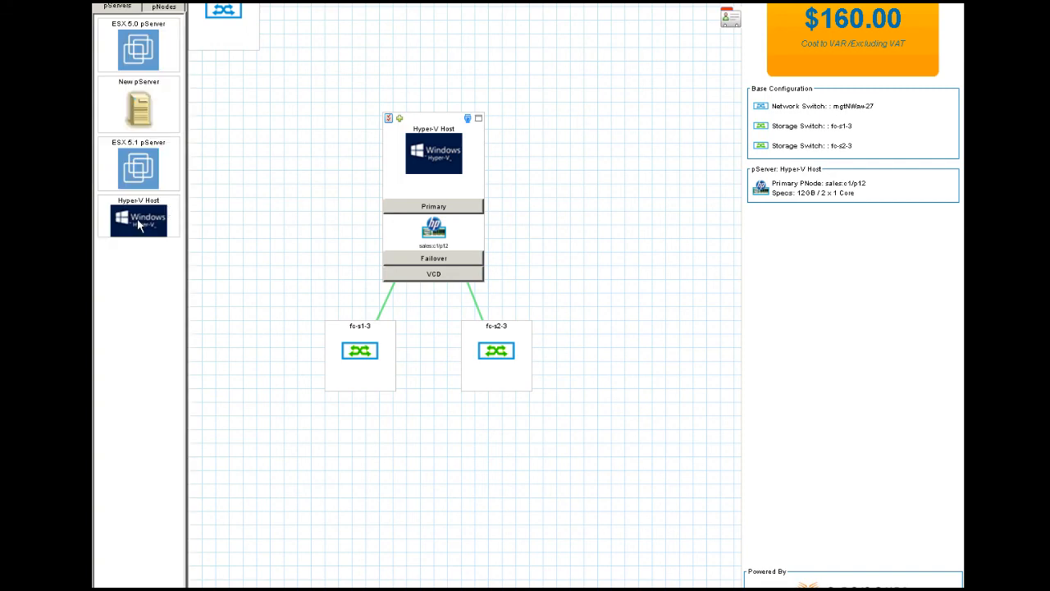
pyautogui.moveTo(646, 204); pyautogui.dragTo(527, 155)
pyautogui.click(165, 8)
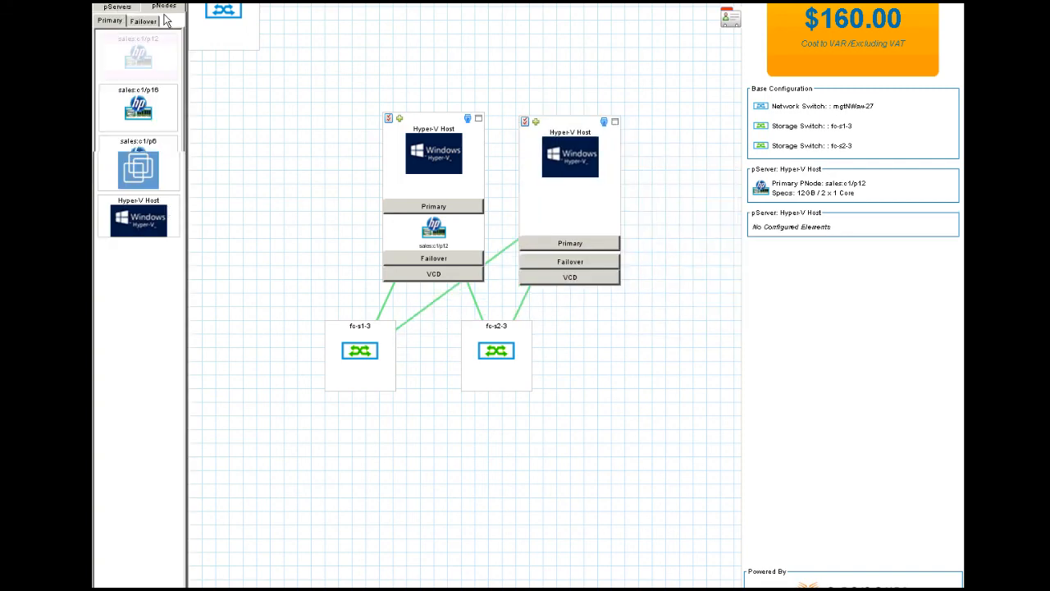
pyautogui.click(117, 7)
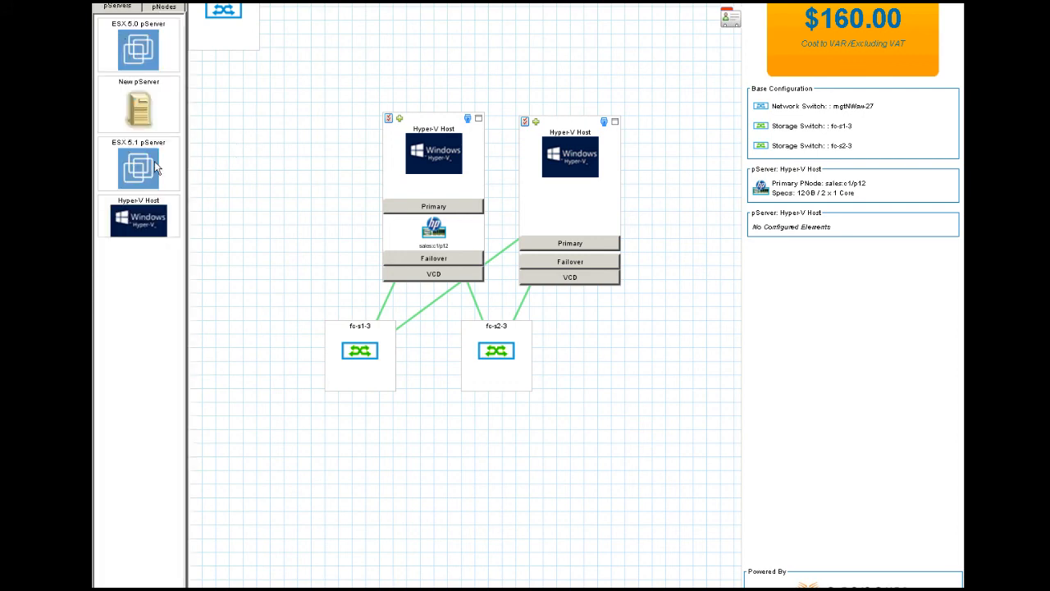
pyautogui.click(623, 404)
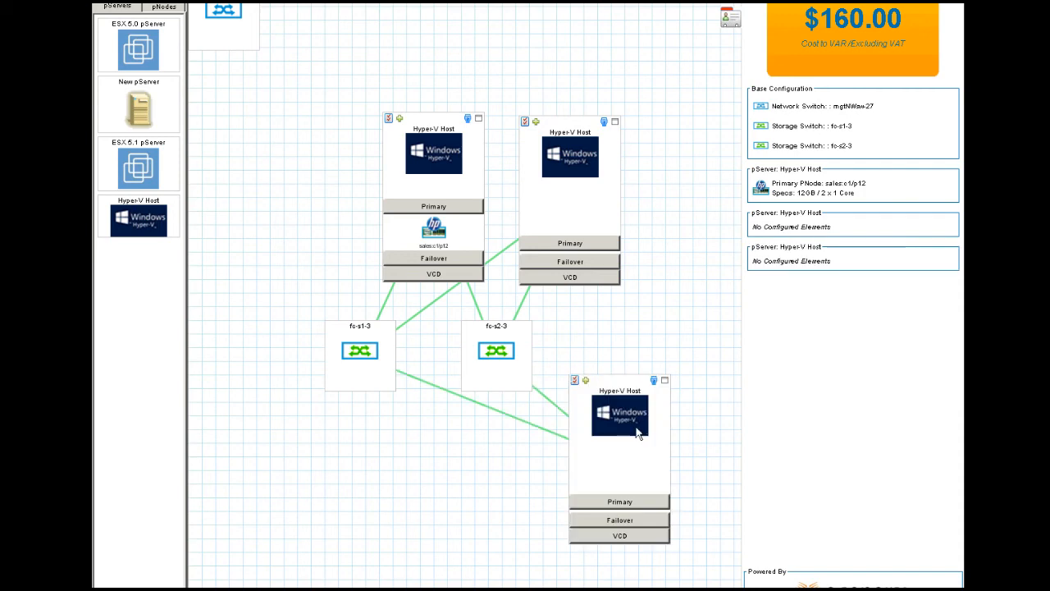
pyautogui.moveTo(639, 434); pyautogui.dragTo(644, 388)
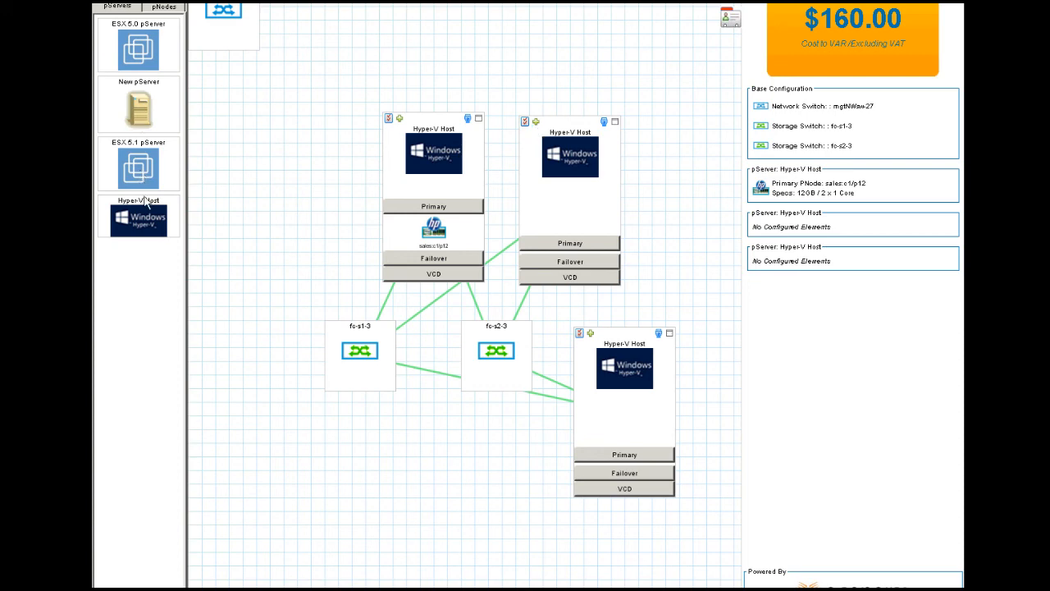
pyautogui.moveTo(151, 181); pyautogui.dragTo(251, 109)
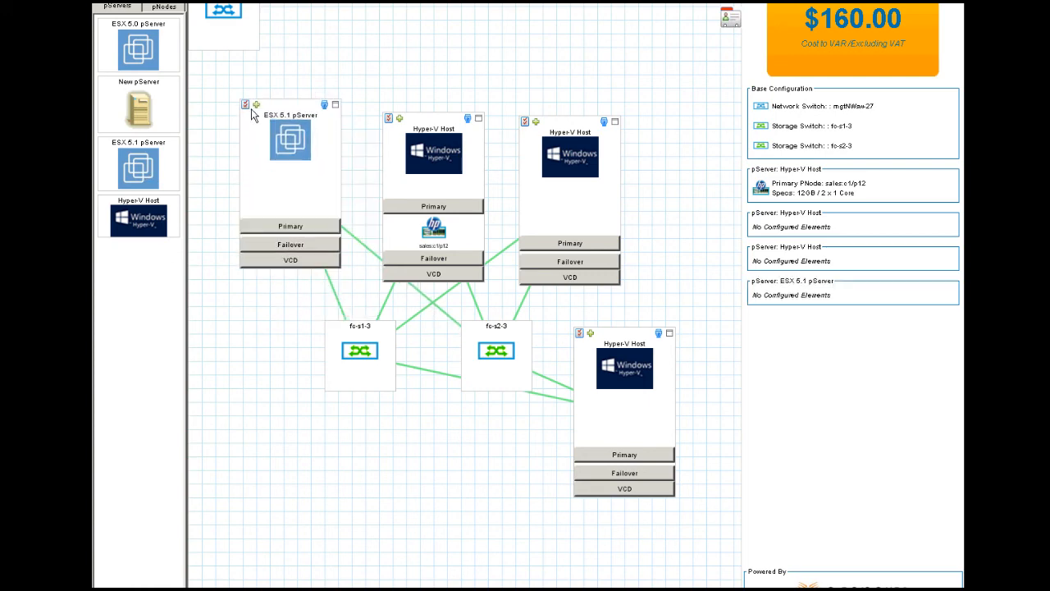
# Step: Give the ESX 5.1 pServer a Static network type with Install vCenter enabled
pyautogui.click(245, 105)
pyautogui.click(407, 39)
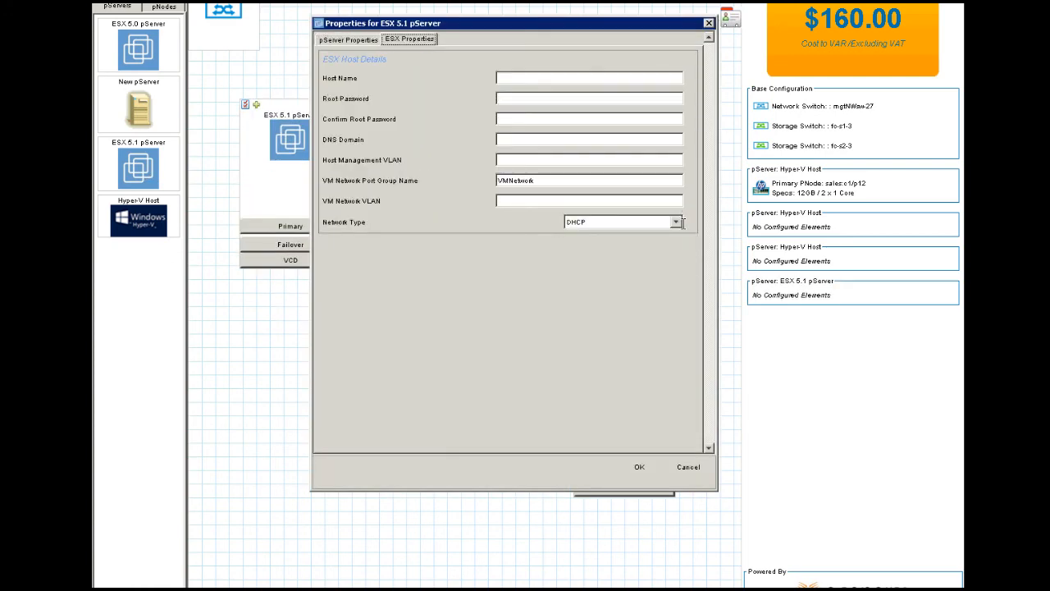
pyautogui.click(607, 222)
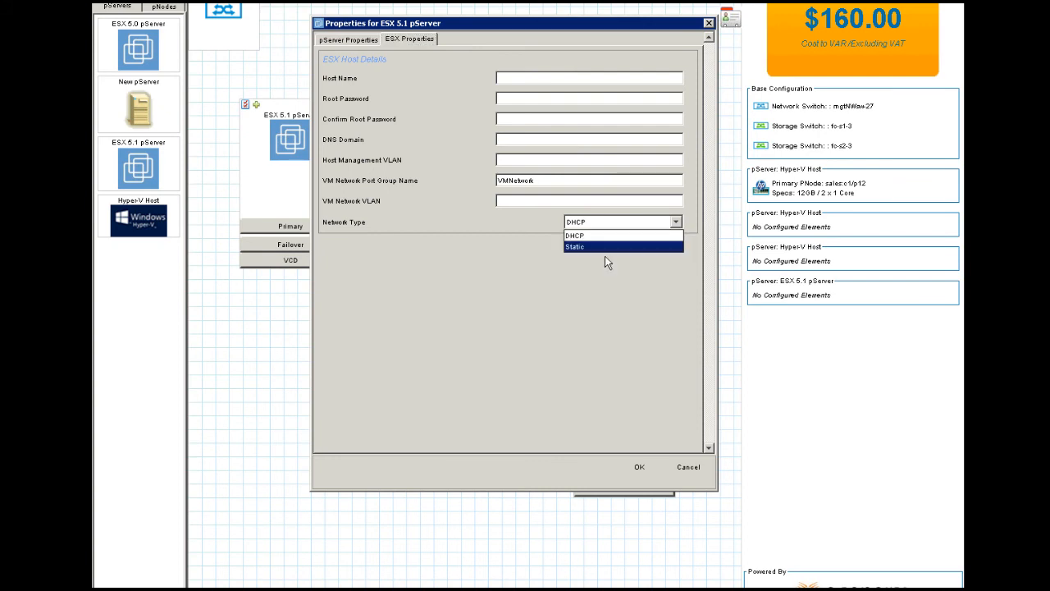
pyautogui.click(605, 249)
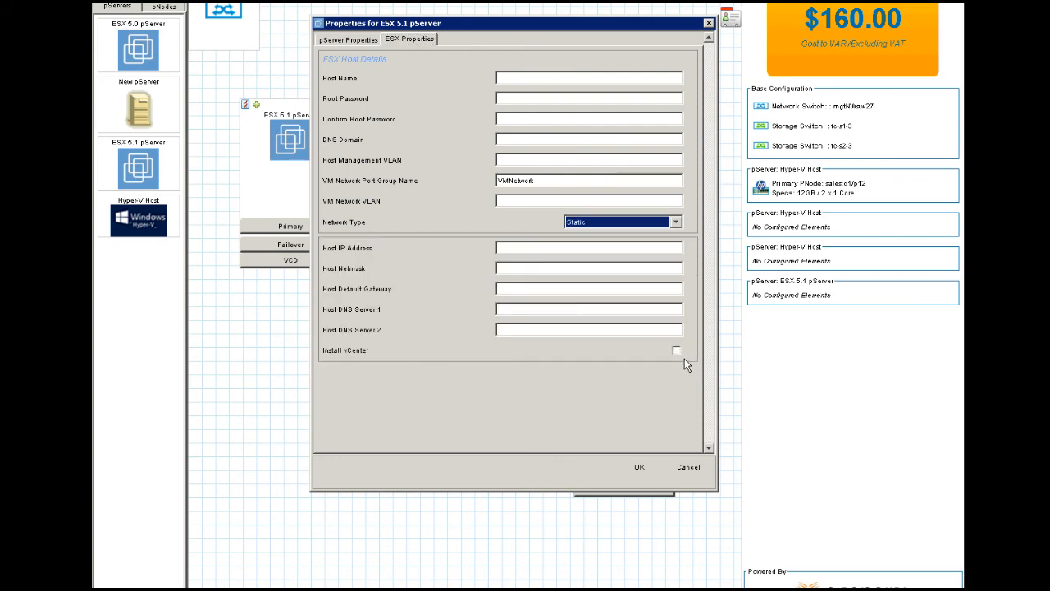
pyautogui.click(676, 350)
pyautogui.scroll(-3, 714, 246)
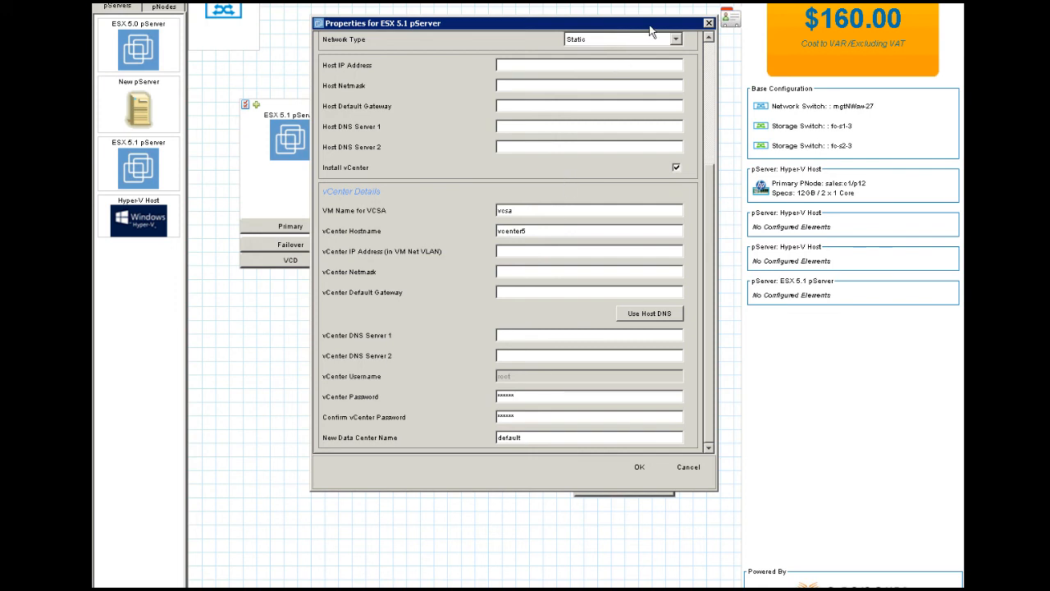
pyautogui.click(690, 468)
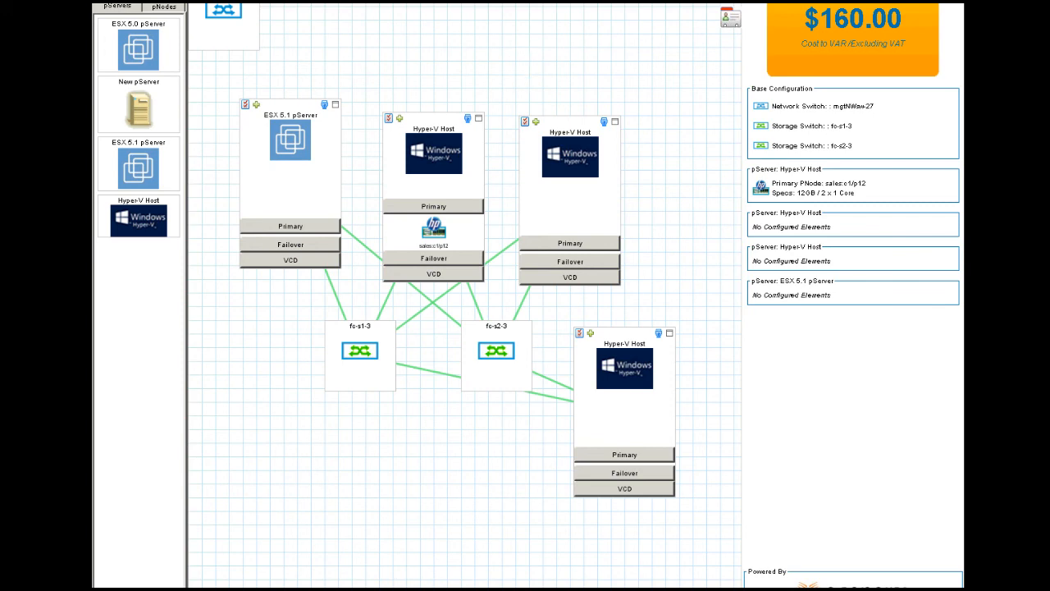
pyautogui.scroll(5, 525, 295)
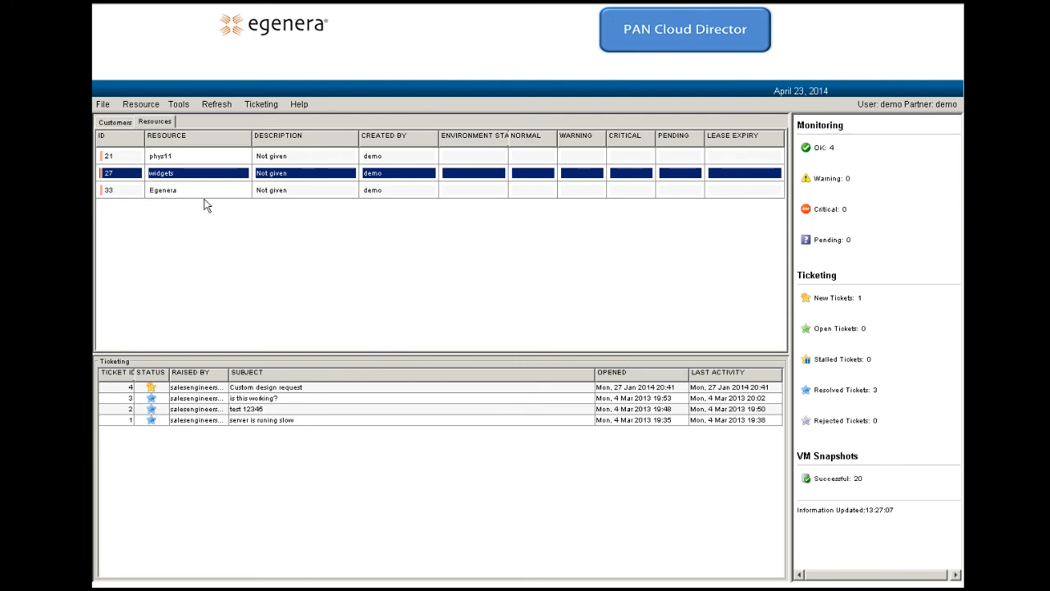
# Step: Open the Webinar Inc. design map from the Customers list
pyautogui.click(117, 123)
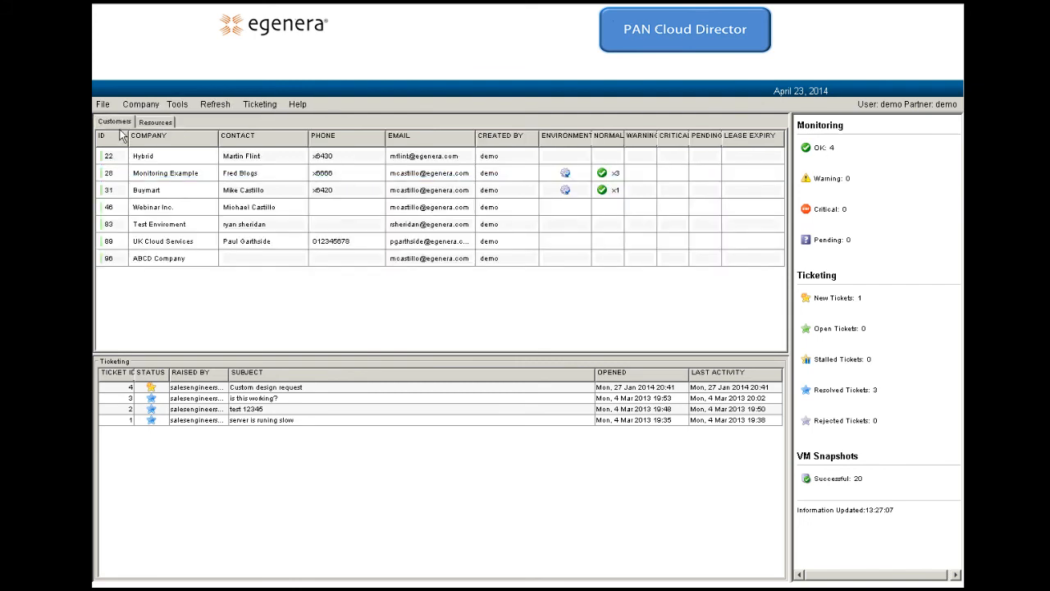
pyautogui.doubleClick(163, 213)
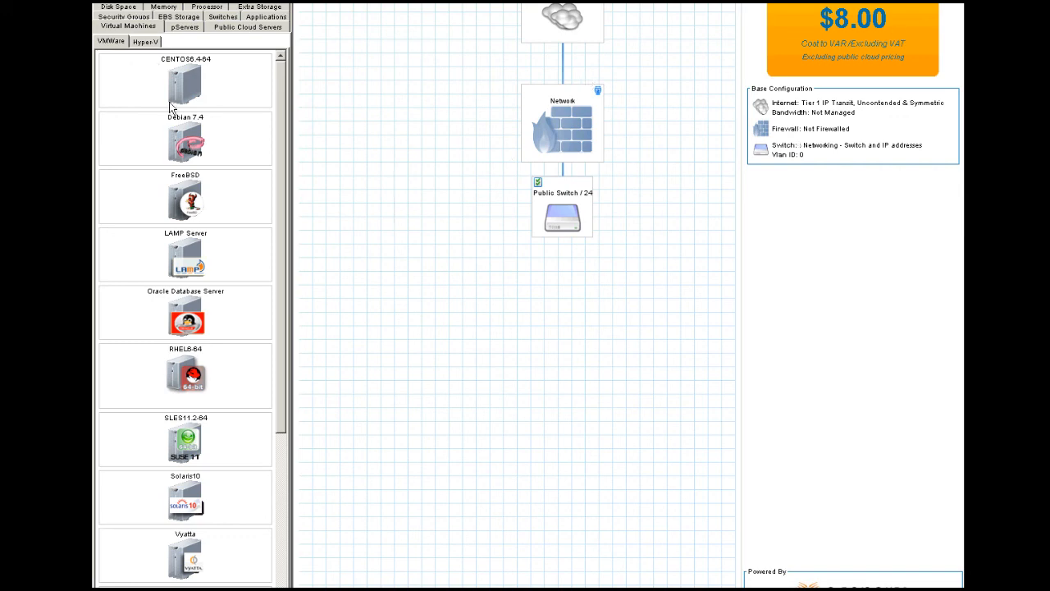
# Step: Add Win2K8-HV and Win2K12-HV Hyper-V servers and line them up side by side
pyautogui.click(149, 44)
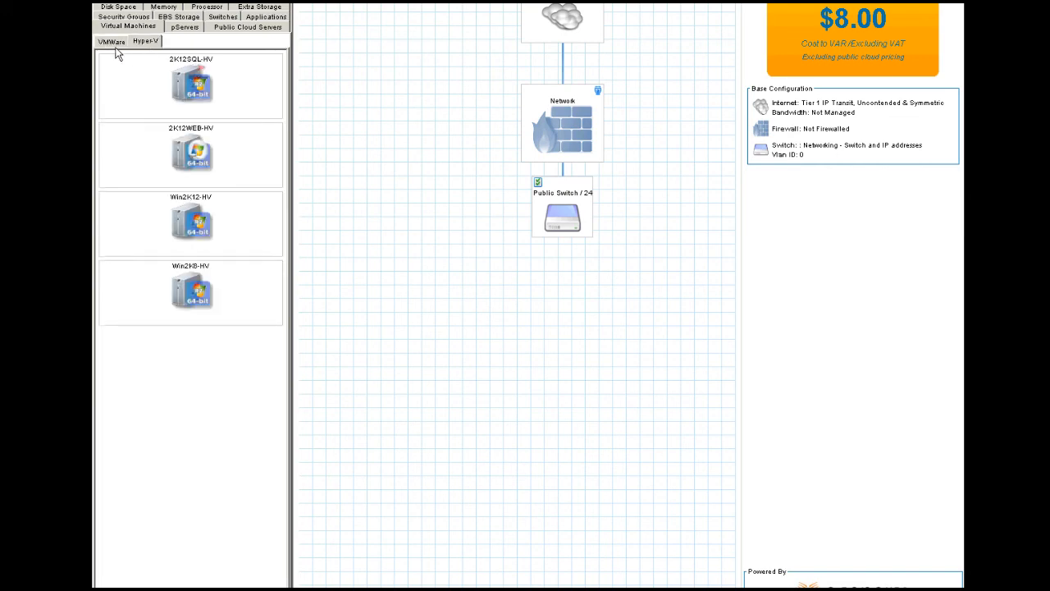
pyautogui.click(113, 42)
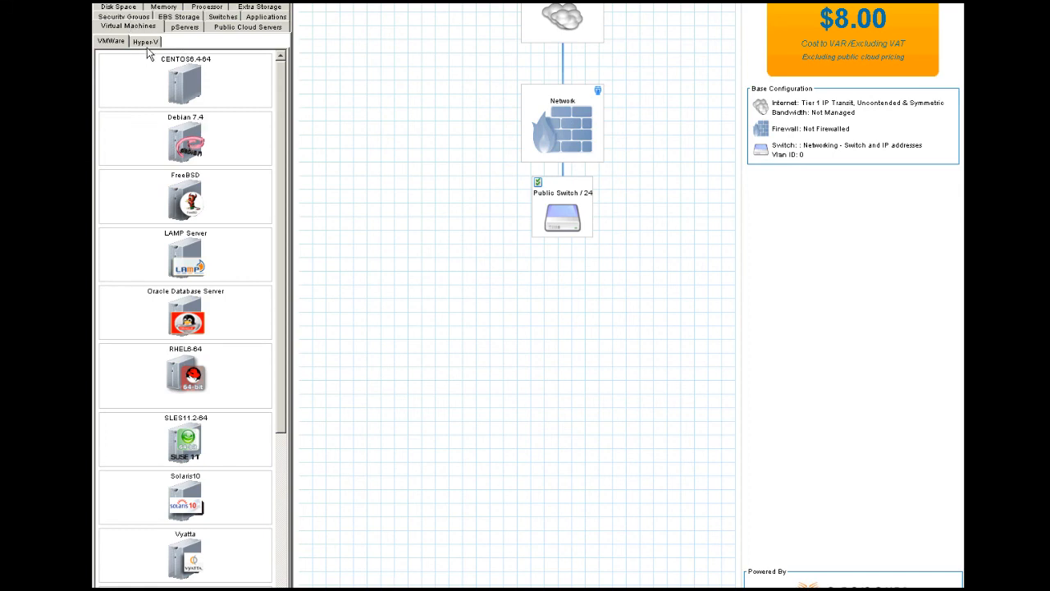
pyautogui.click(146, 42)
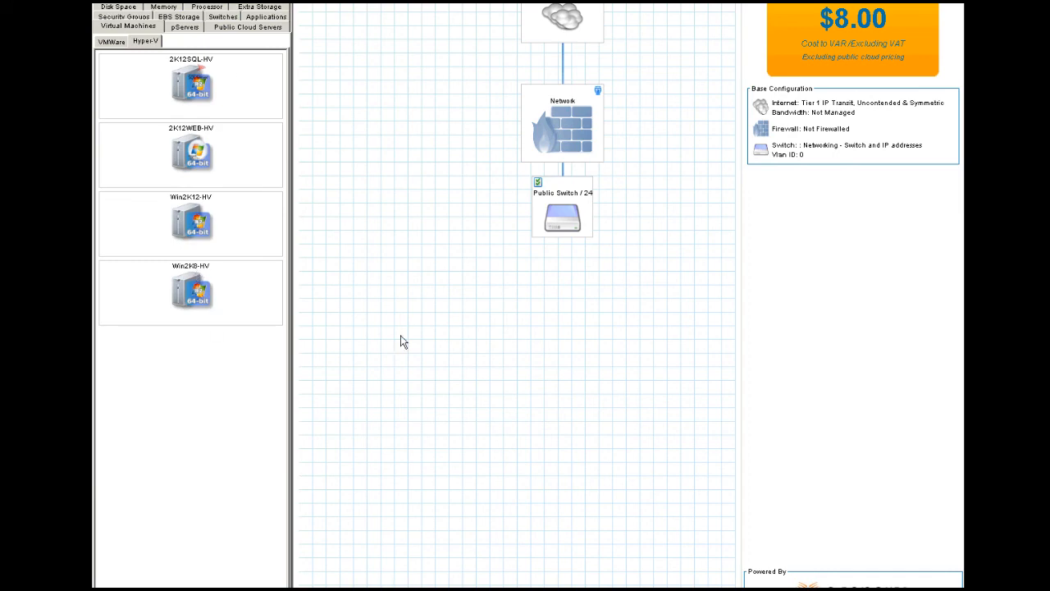
pyautogui.moveTo(396, 334); pyautogui.dragTo(396, 334)
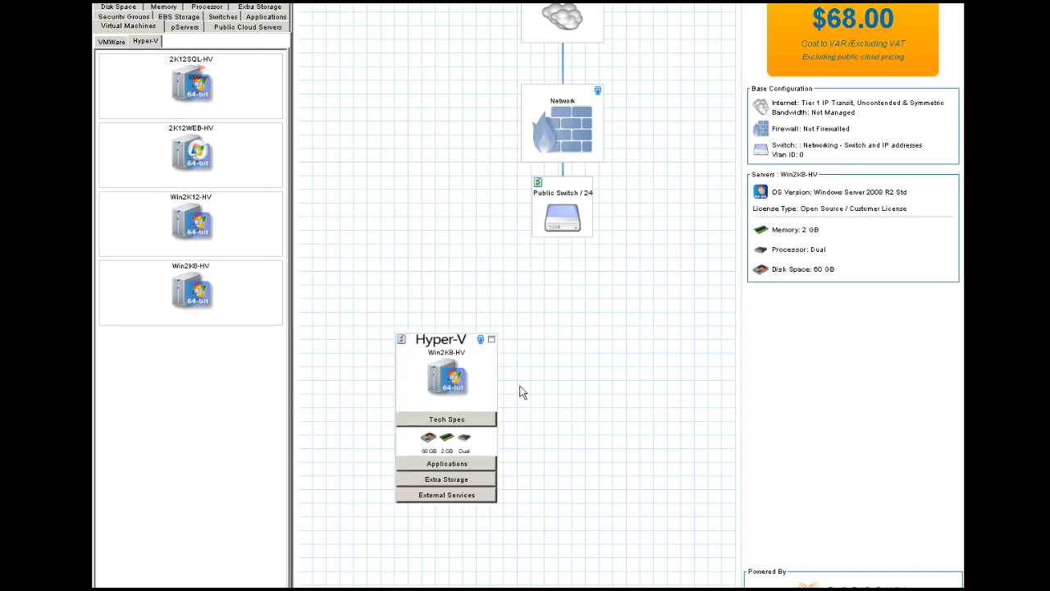
pyautogui.moveTo(640, 413); pyautogui.dragTo(636, 413)
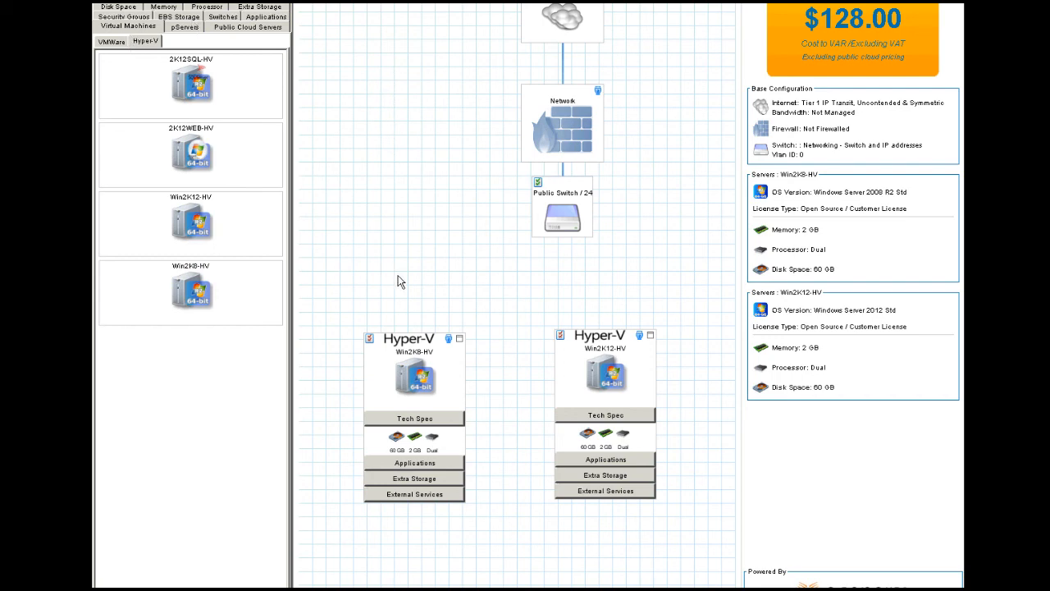
pyautogui.moveTo(427, 384); pyautogui.dragTo(431, 401)
pyautogui.moveTo(567, 404); pyautogui.dragTo(529, 424)
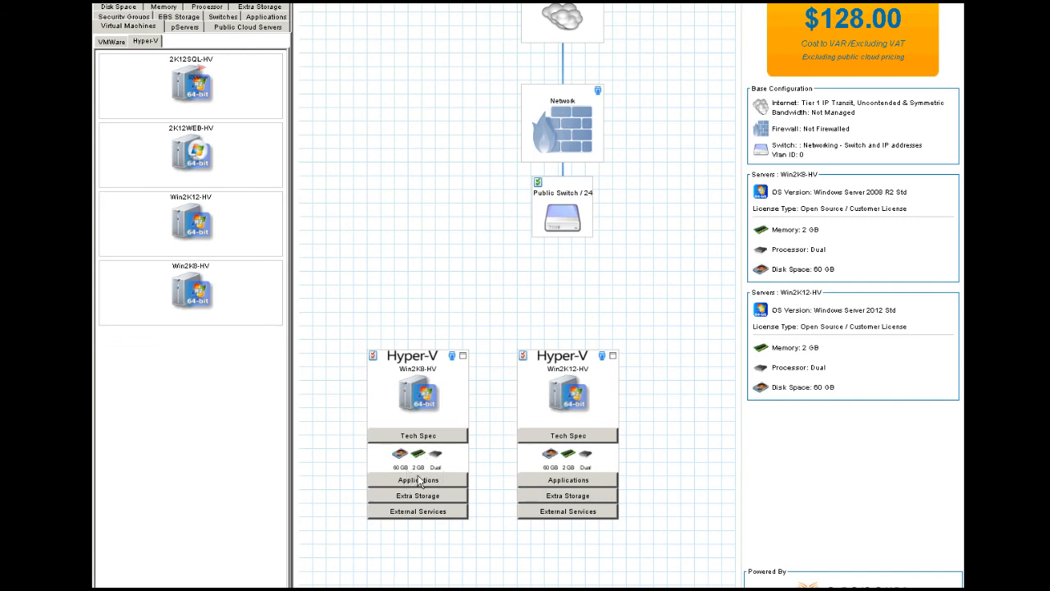
# Step: Give Win2K8-HV 4 GB of memory and a Quad processor, then bring up the VMware server templates
pyautogui.click(166, 9)
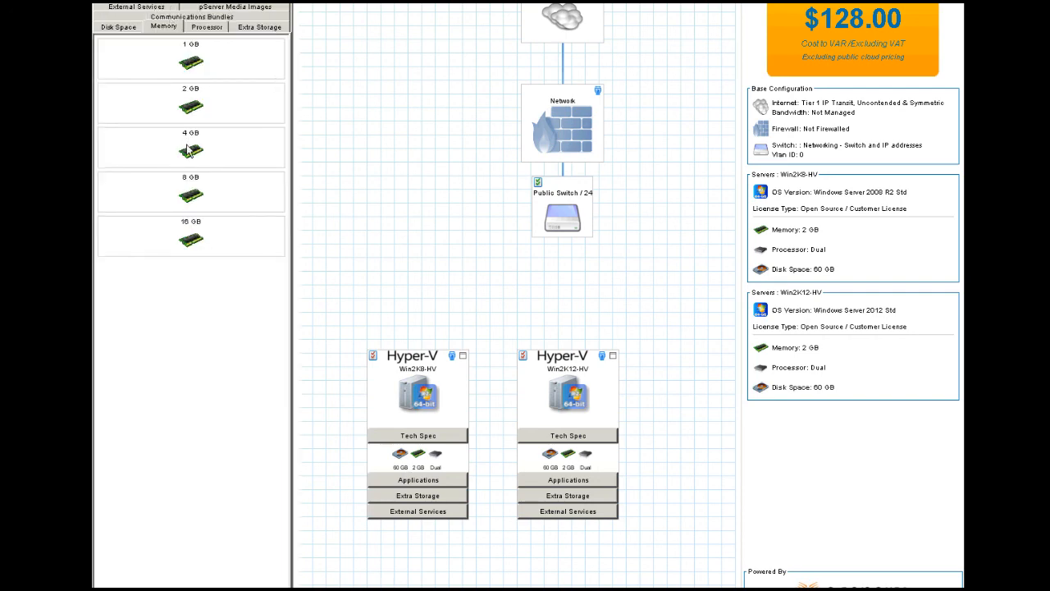
pyautogui.moveTo(404, 436); pyautogui.dragTo(417, 459)
pyautogui.click(206, 26)
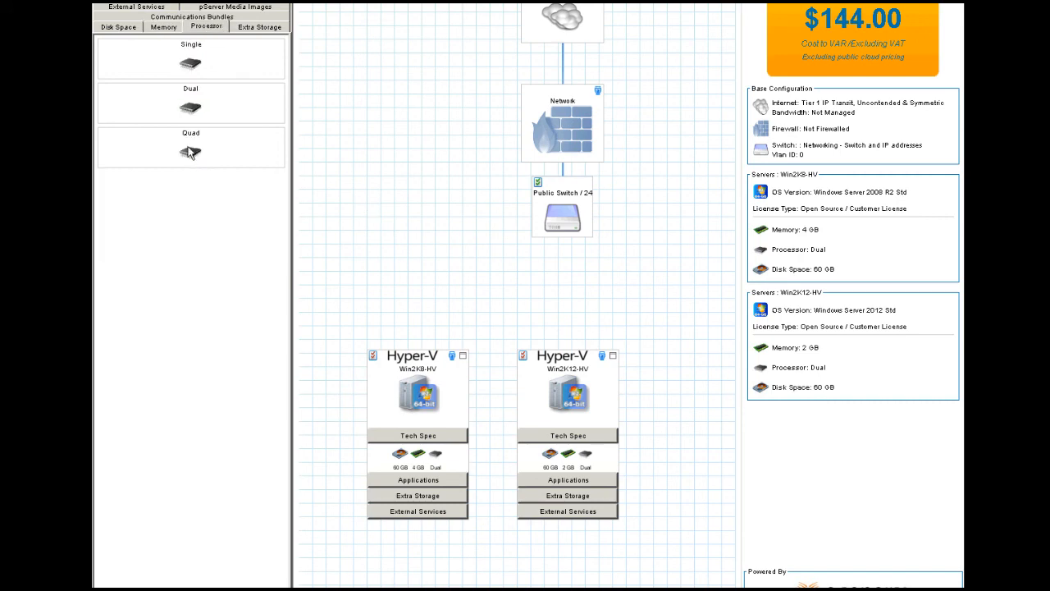
pyautogui.click(438, 466)
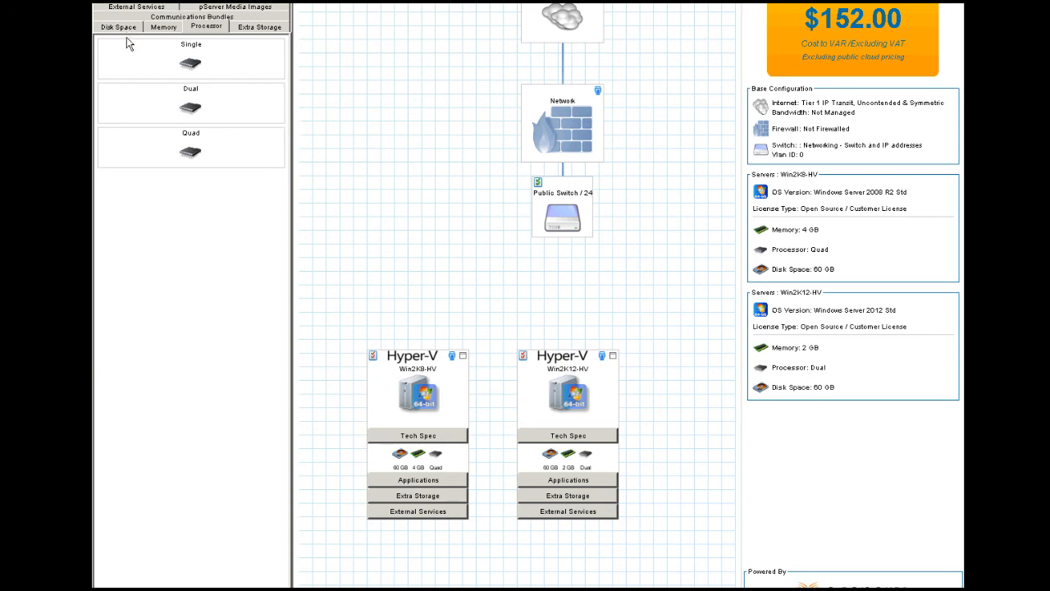
pyautogui.click(124, 8)
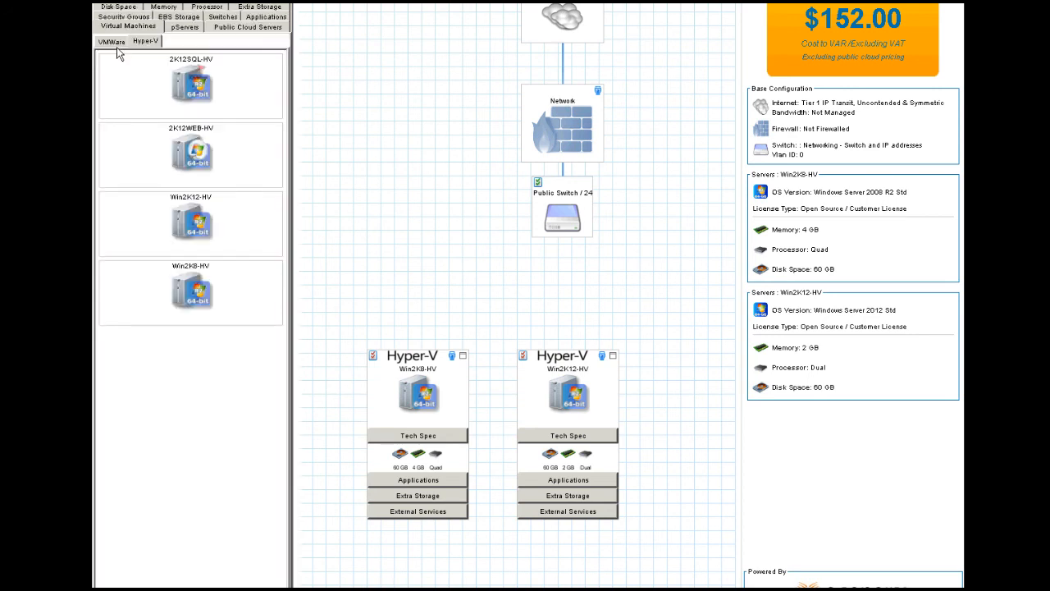
pyautogui.click(112, 42)
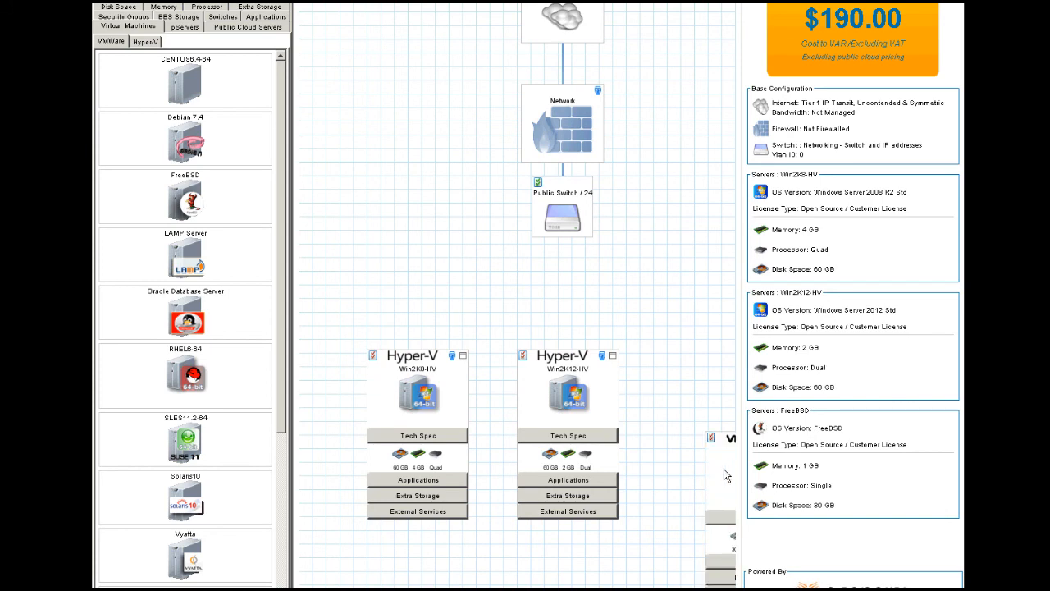
# Step: Add the VMware FreeBSD server and two Mid-Tier switches to the design
pyautogui.moveTo(687, 350); pyautogui.dragTo(681, 344)
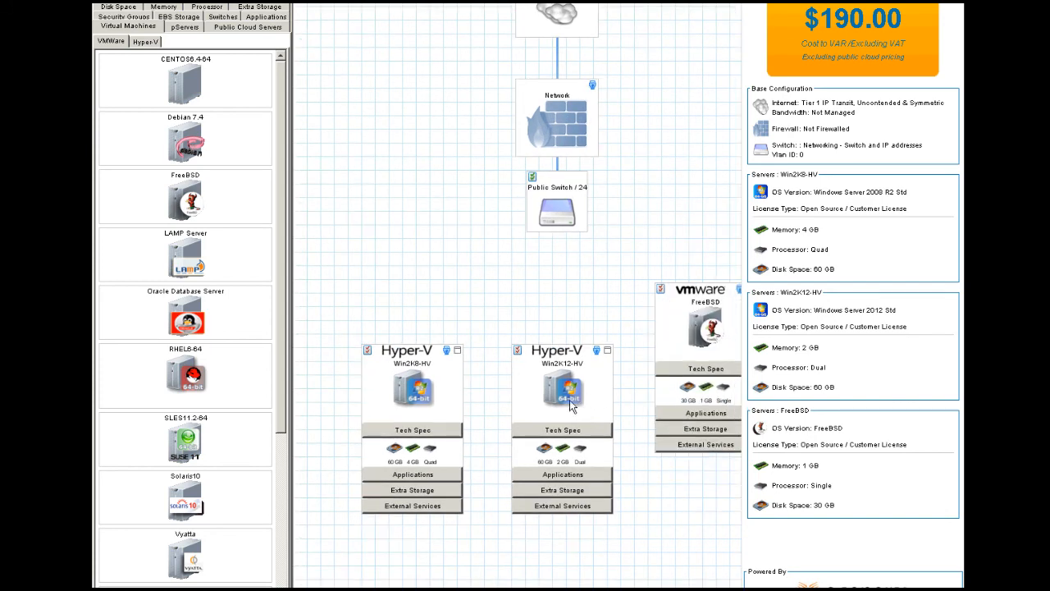
pyautogui.click(218, 19)
pyautogui.moveTo(205, 70); pyautogui.dragTo(464, 265)
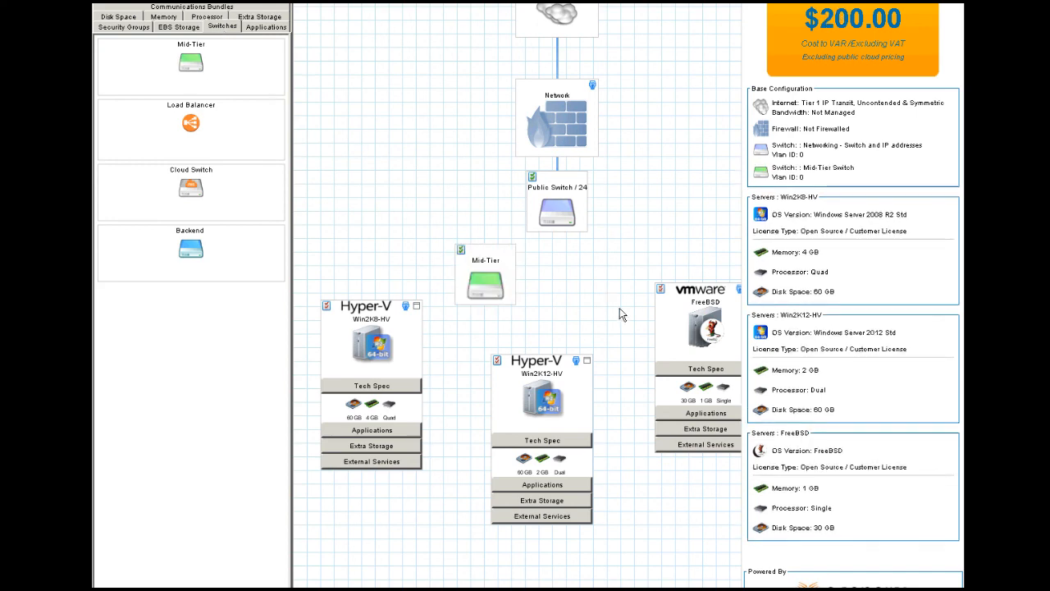
pyautogui.moveTo(620, 308); pyautogui.dragTo(601, 284)
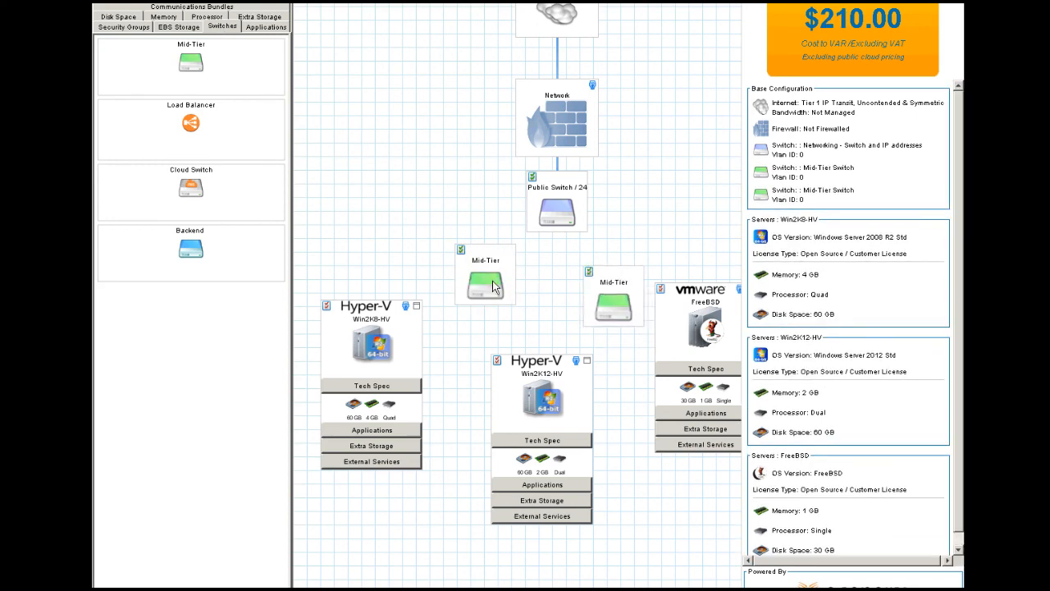
# Step: Assign VLAN 36 to the first Mid-Tier switch and VLAN 37 to the second
pyautogui.doubleClick(461, 280)
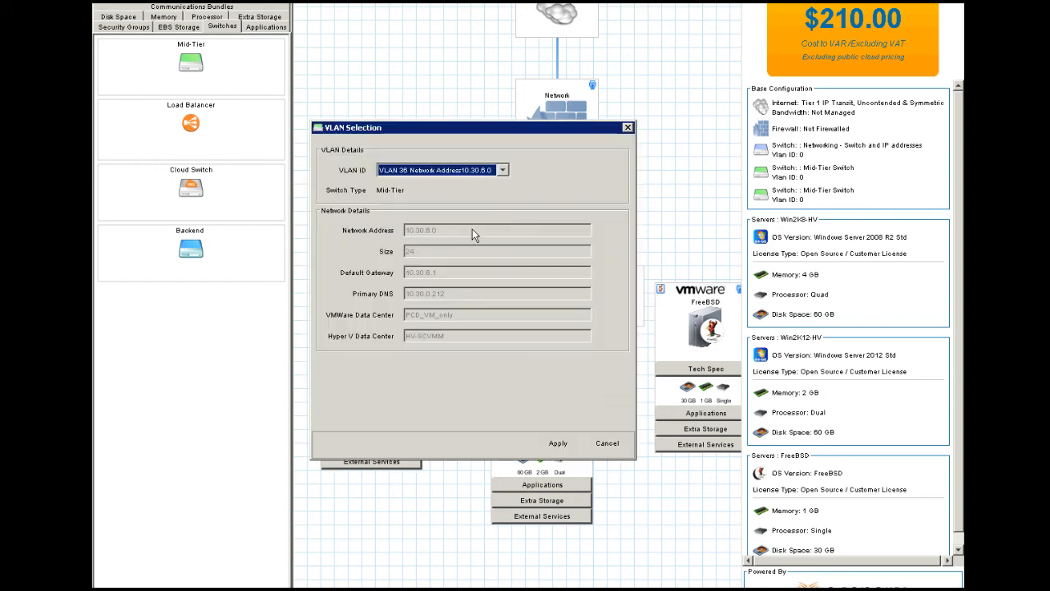
pyautogui.click(558, 443)
pyautogui.click(504, 170)
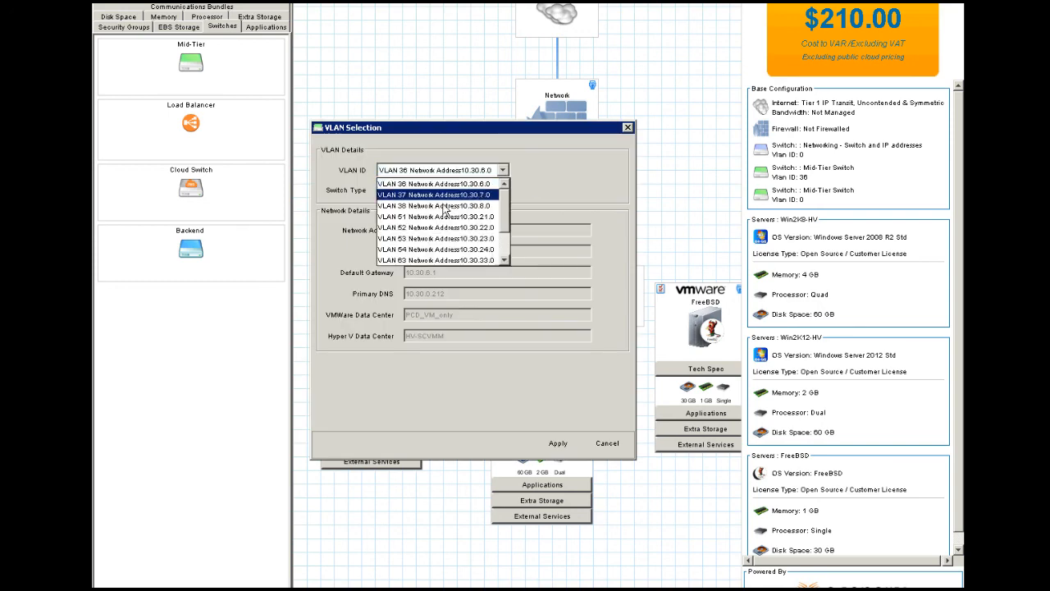
pyautogui.click(438, 195)
pyautogui.click(562, 444)
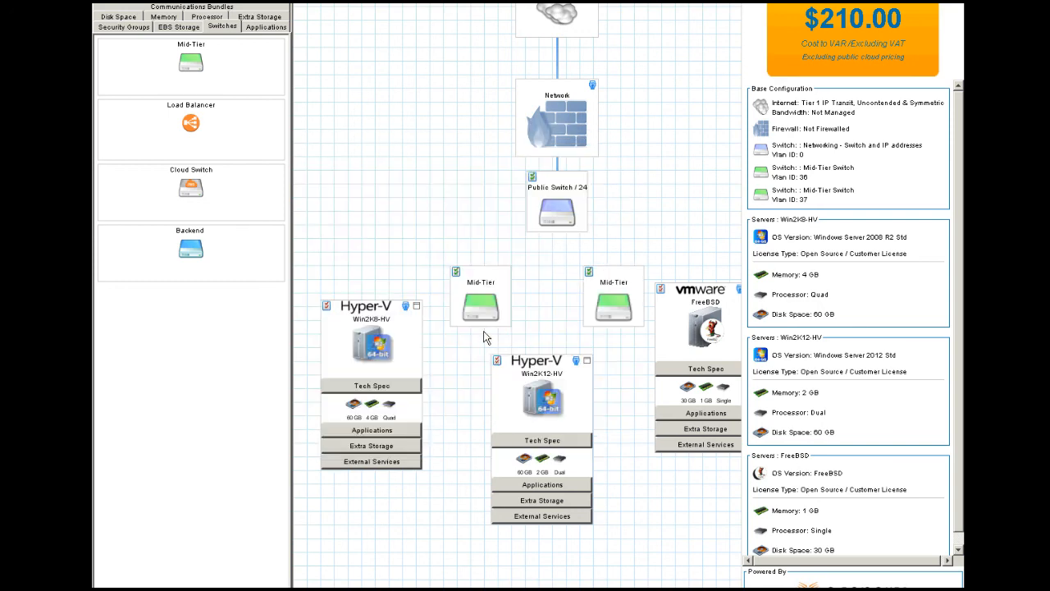
# Step: Connect Win2K8-HV and Win2K12-HV to the first Mid-Tier switch and FreeBSD to the second
pyautogui.moveTo(407, 307); pyautogui.dragTo(469, 285)
pyautogui.moveTo(548, 343); pyautogui.dragTo(487, 308)
pyautogui.moveTo(740, 291); pyautogui.dragTo(628, 295)
pyautogui.moveTo(577, 361); pyautogui.dragTo(614, 309)
# Step: Link Win2K12-HV to Public Switch / 24 on VLAN 46
pyautogui.click(576, 361)
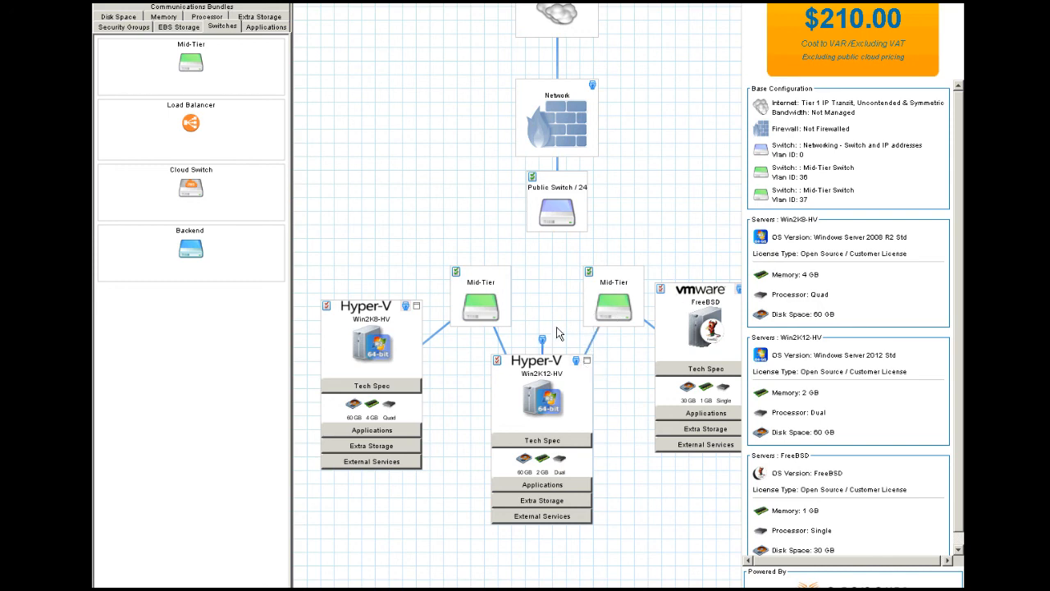
pyautogui.moveTo(542, 340); pyautogui.dragTo(539, 187)
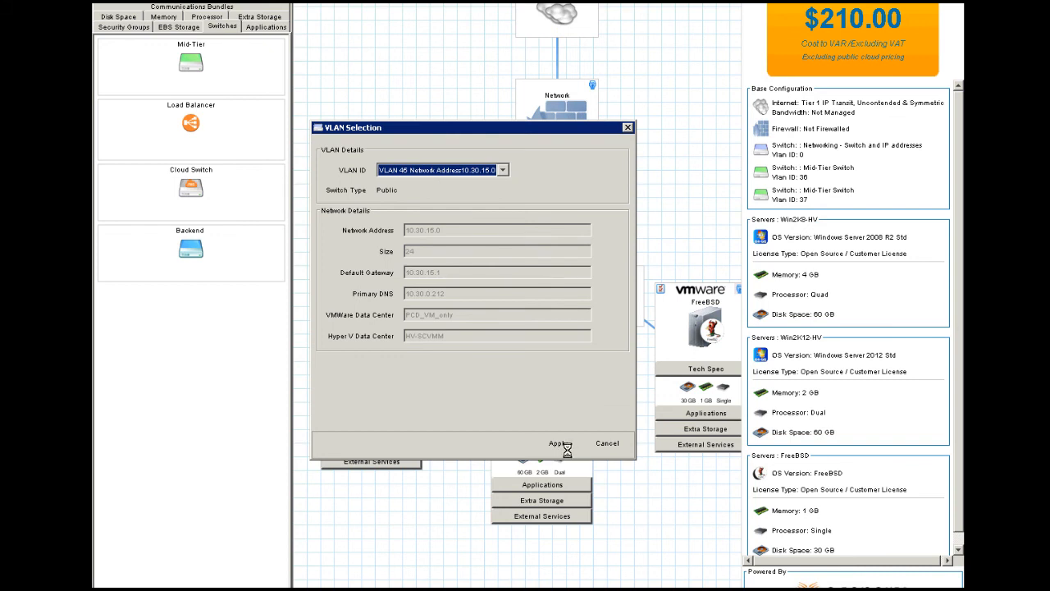
pyautogui.click(563, 444)
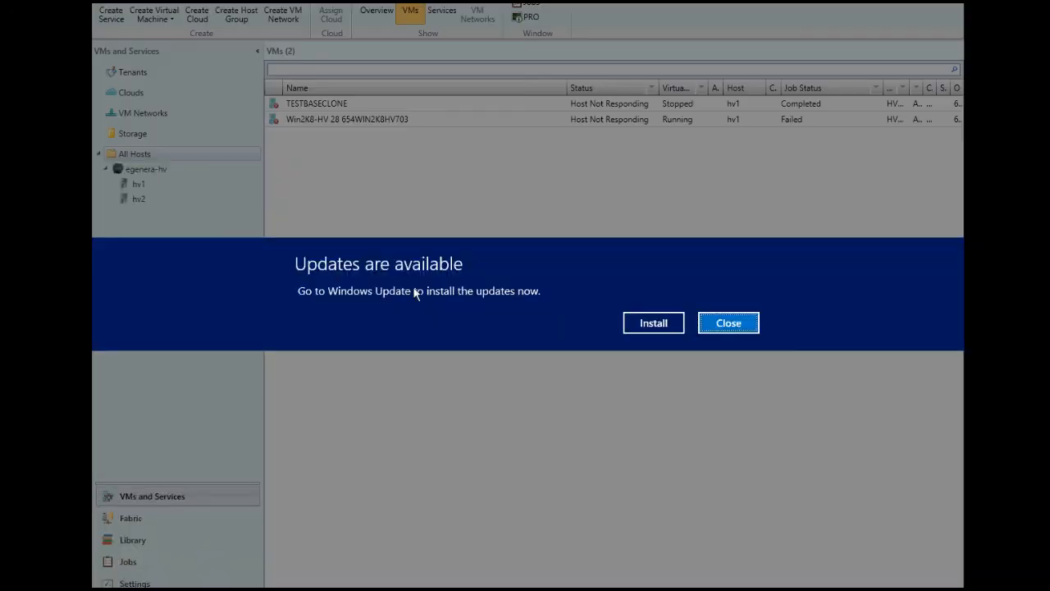
# Step: Close the 'Updates are available' banner and expand Extra Storage on the Win2K8-HV card
pyautogui.click(709, 320)
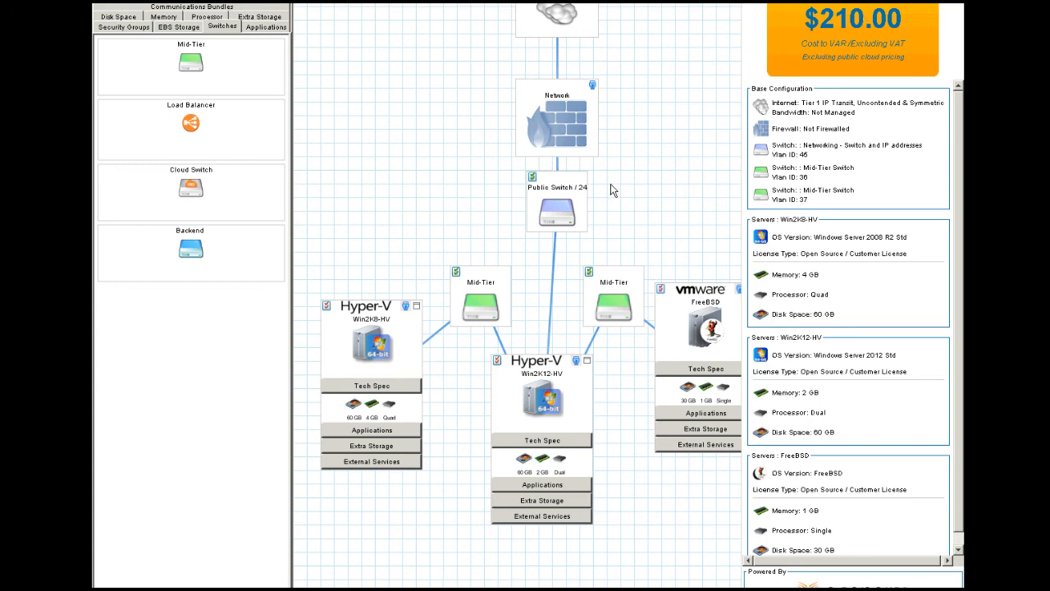
pyautogui.click(360, 450)
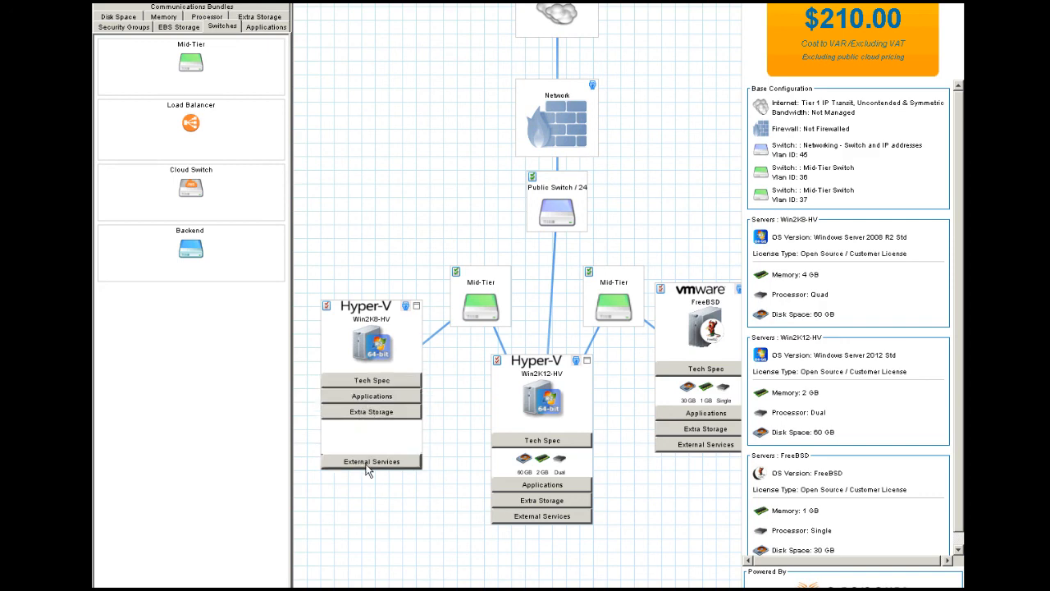